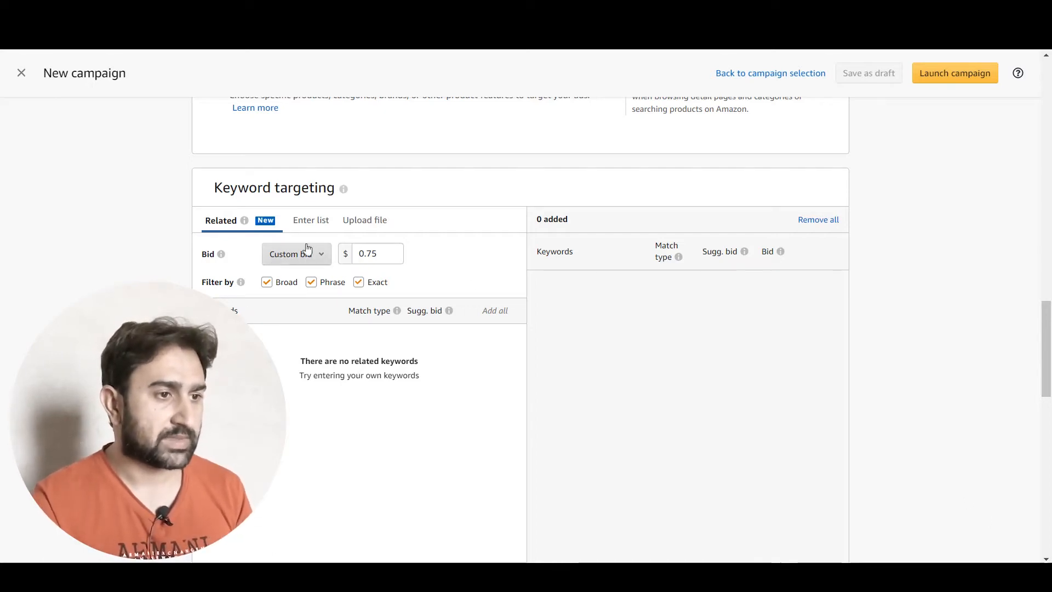
Switch the campaign's keyword targeting to manual list entry and place the cursor in the empty keyword list
left_click(315, 222)
left_click(298, 349)
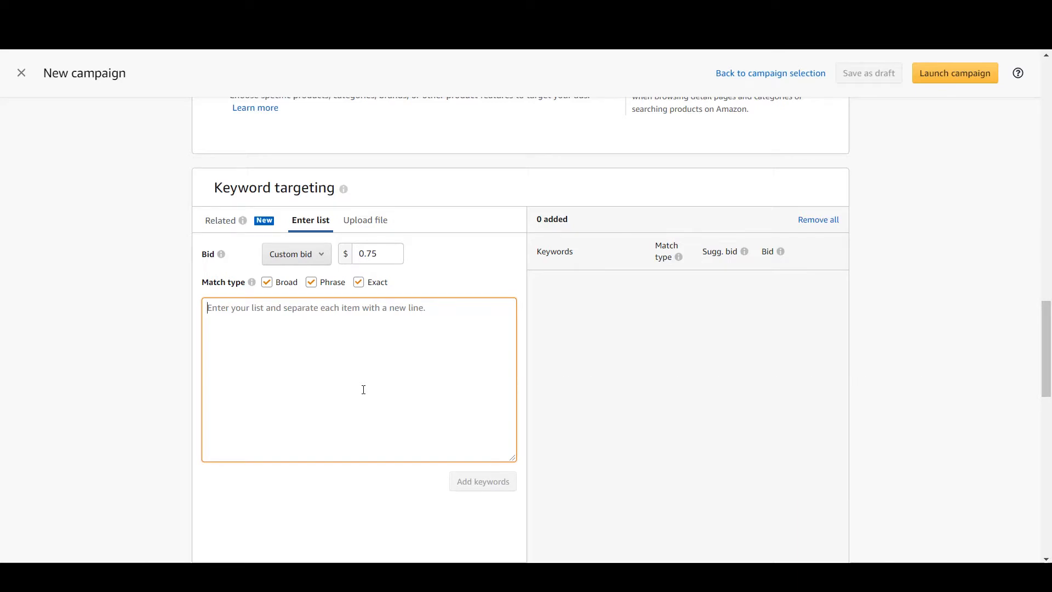
mouse_move(254, 289)
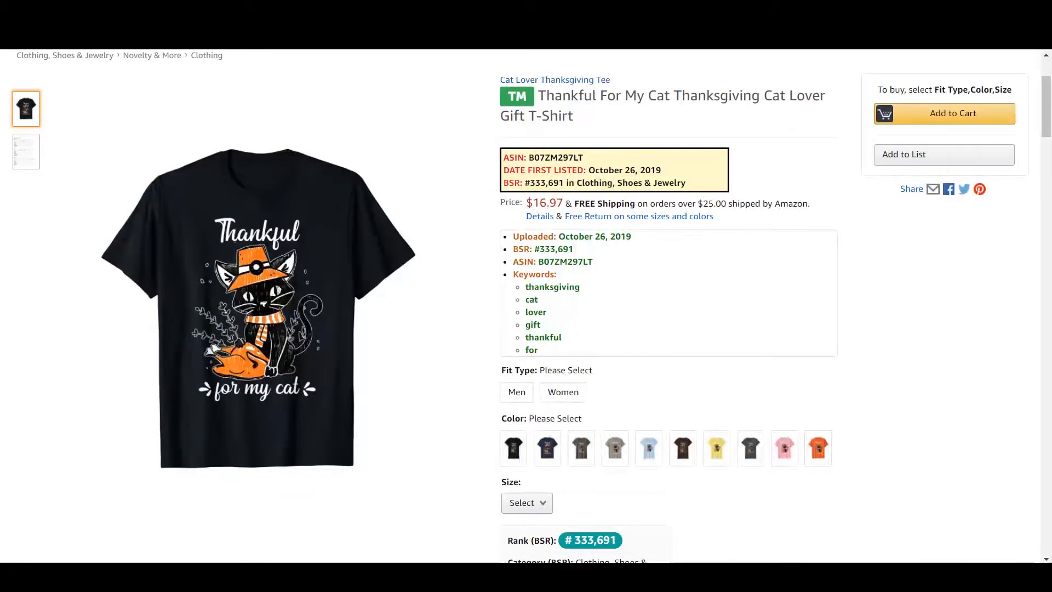
Switch to Notepad, write the sample keyword "Funny Cute Black Cat Tshirt" and move the note aside
left_click(279, 576)
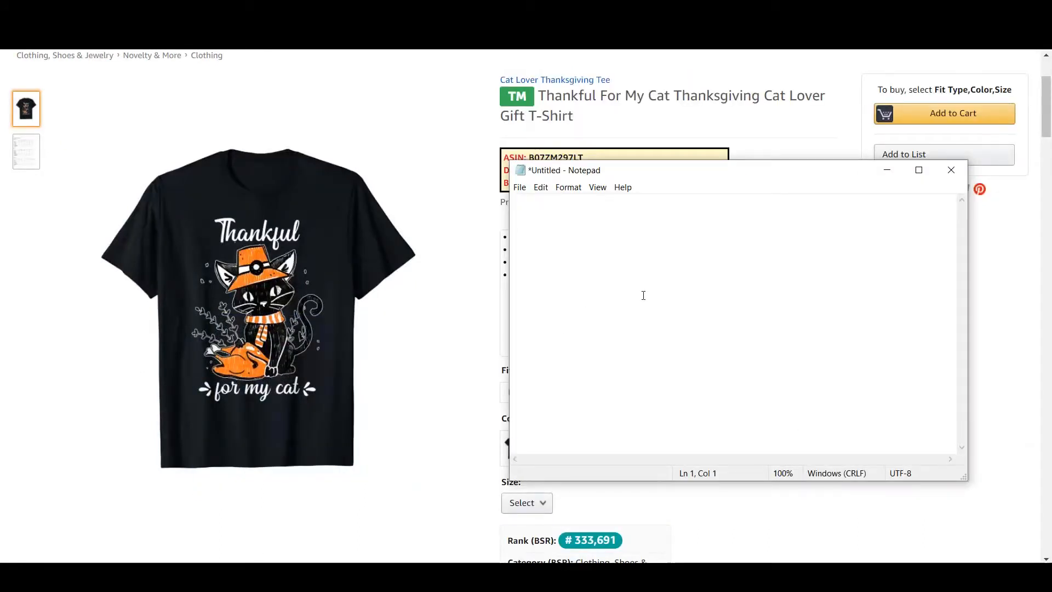
type("Fuun")
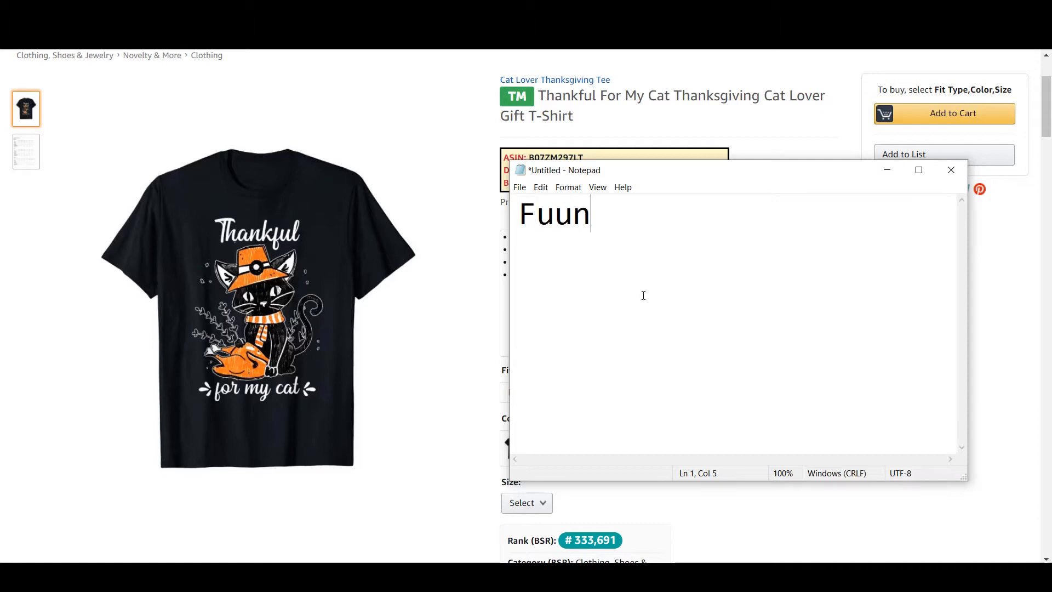
key("BackSpace")
key("BackSpace")
type("nny Cute Bl")
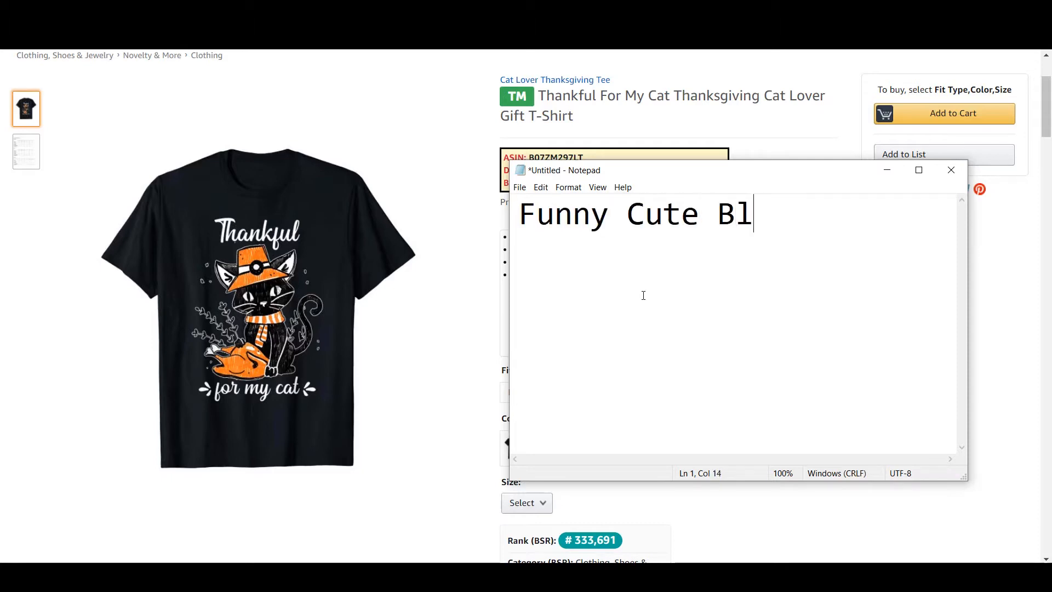
type("ack Cat")
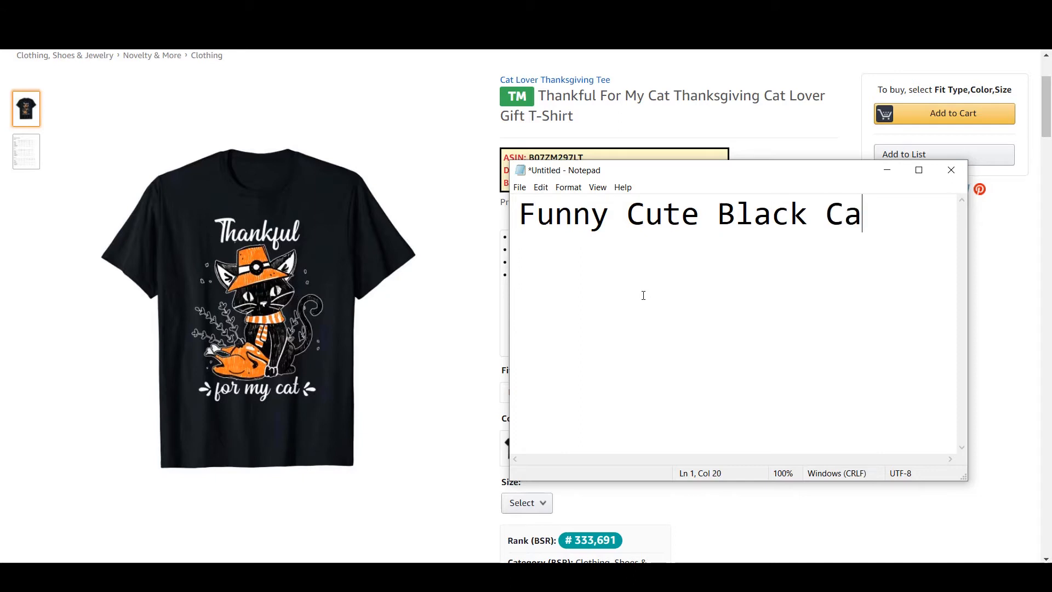
type(" Tshr")
type("rt")
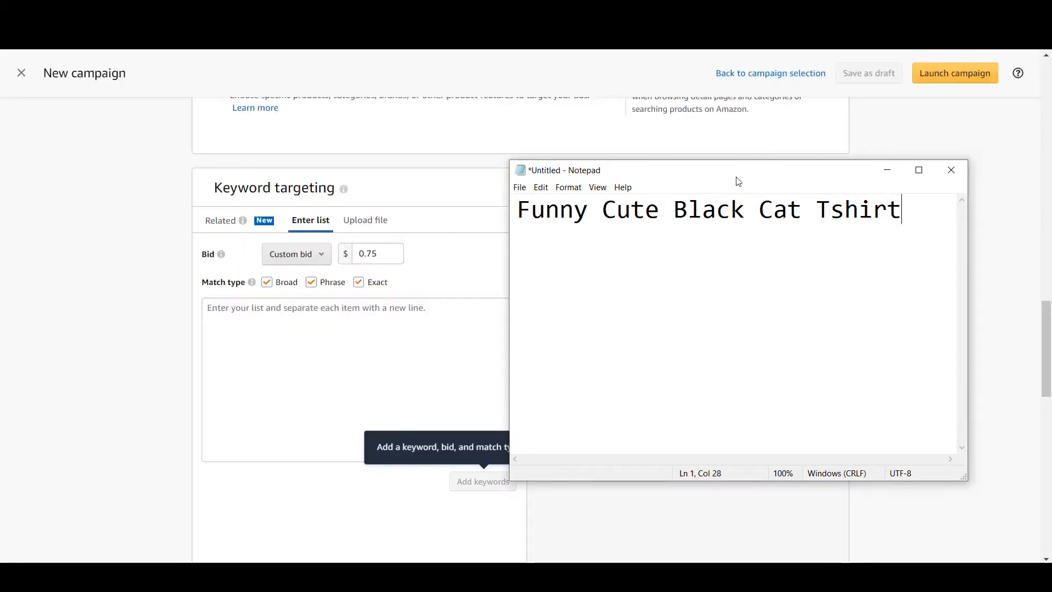
left_click_drag(735, 179, 811, 185)
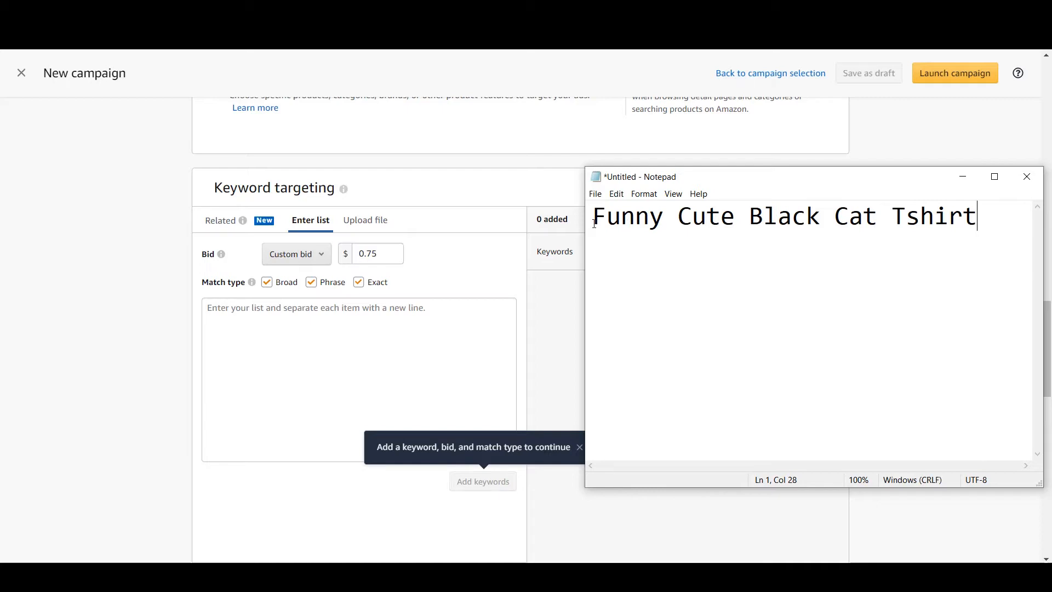
left_click_drag(594, 224, 995, 216)
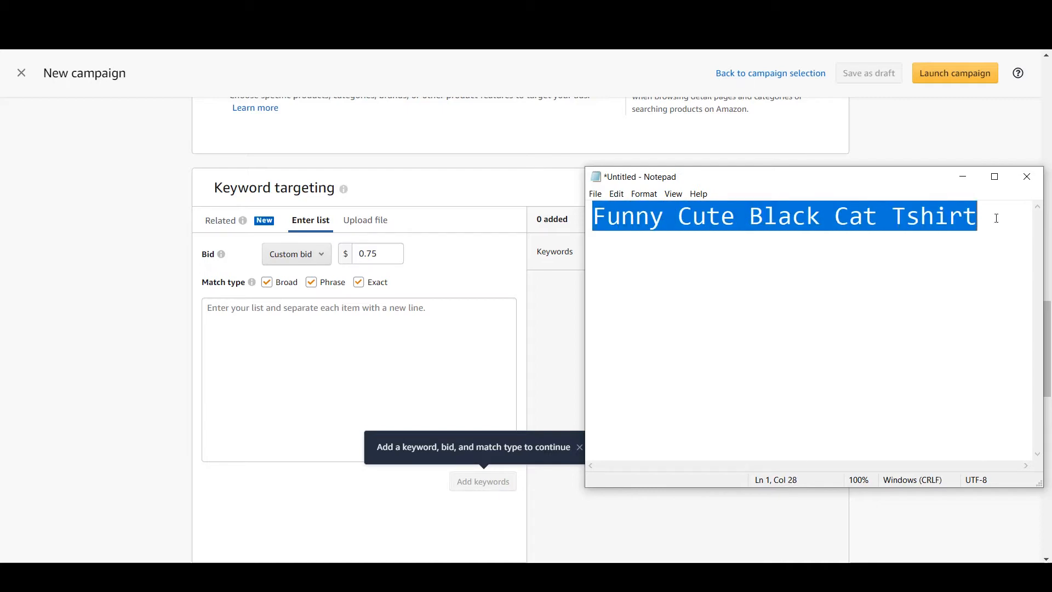
left_click(765, 218)
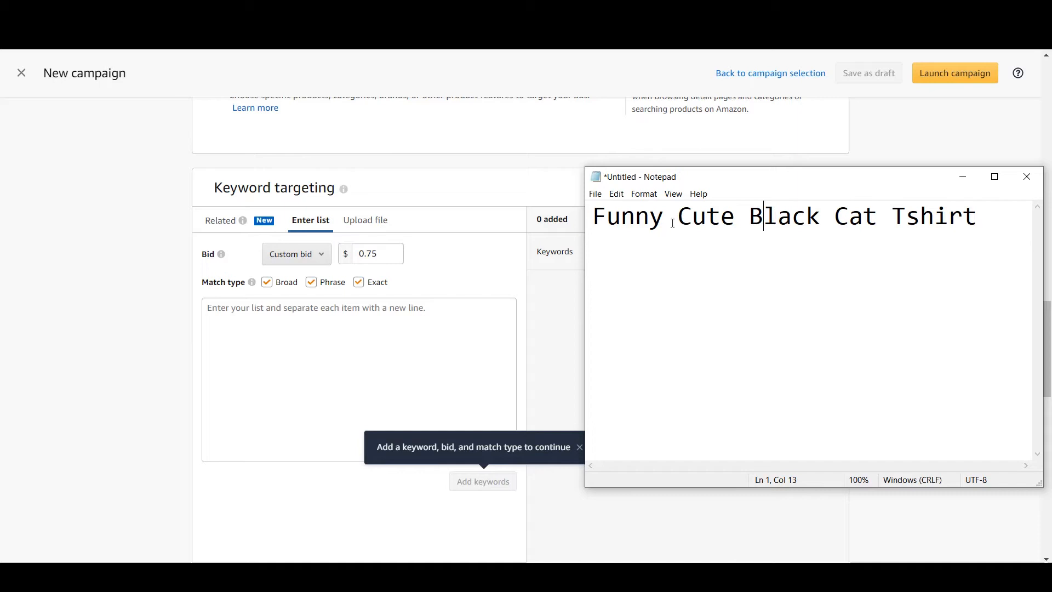
left_click_drag(659, 178, 618, 172)
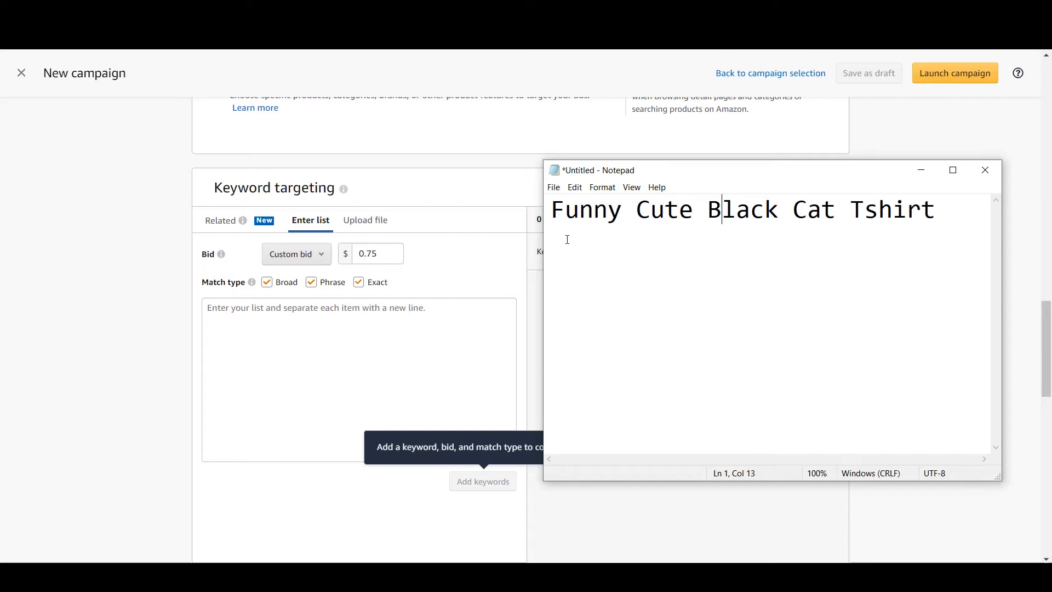
left_click(567, 214)
double_click(567, 213)
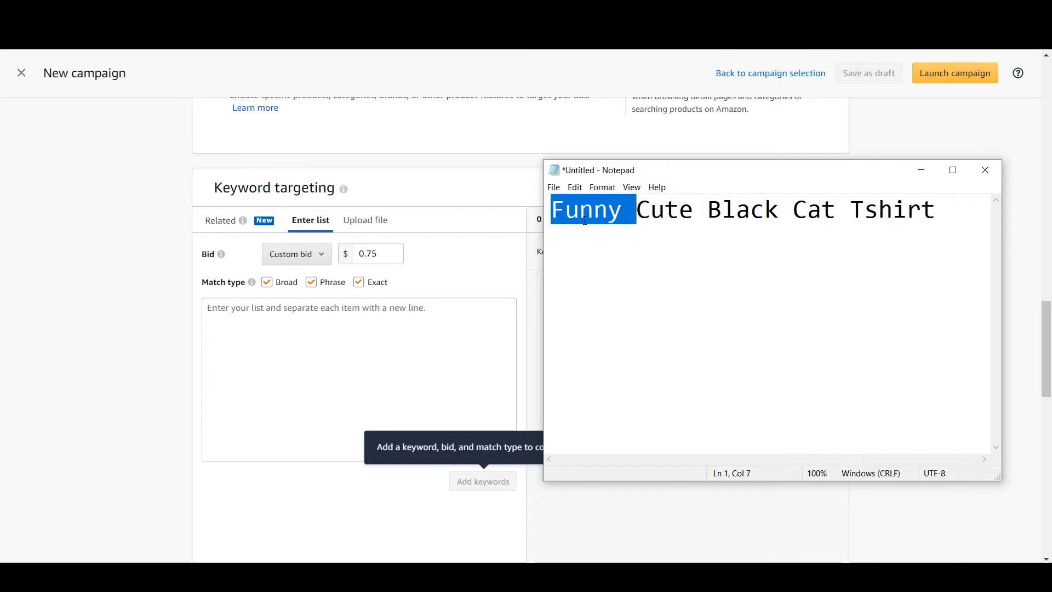
left_click(838, 211)
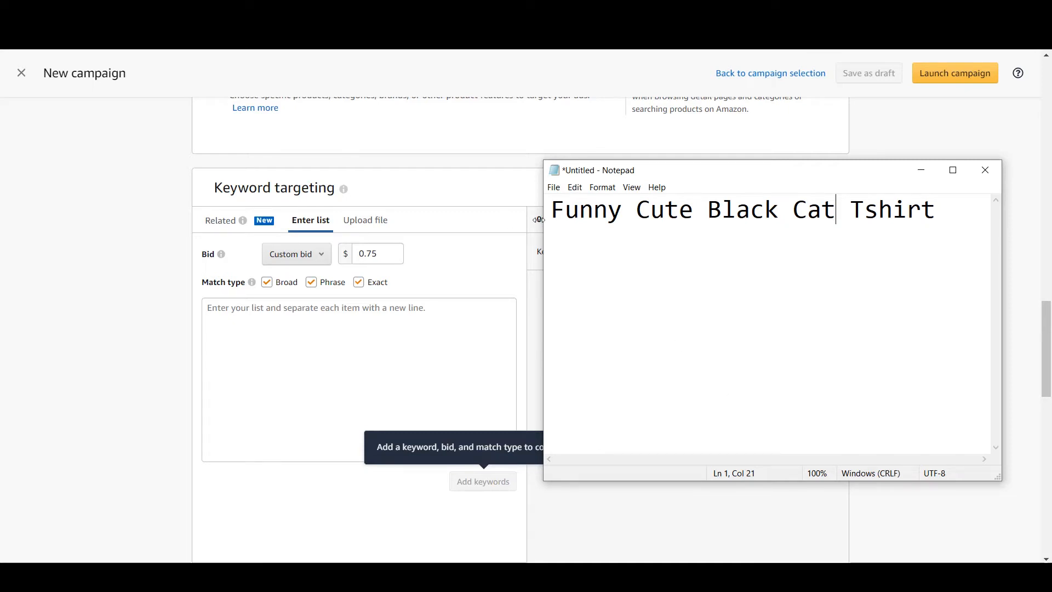
left_click_drag(553, 220, 938, 209)
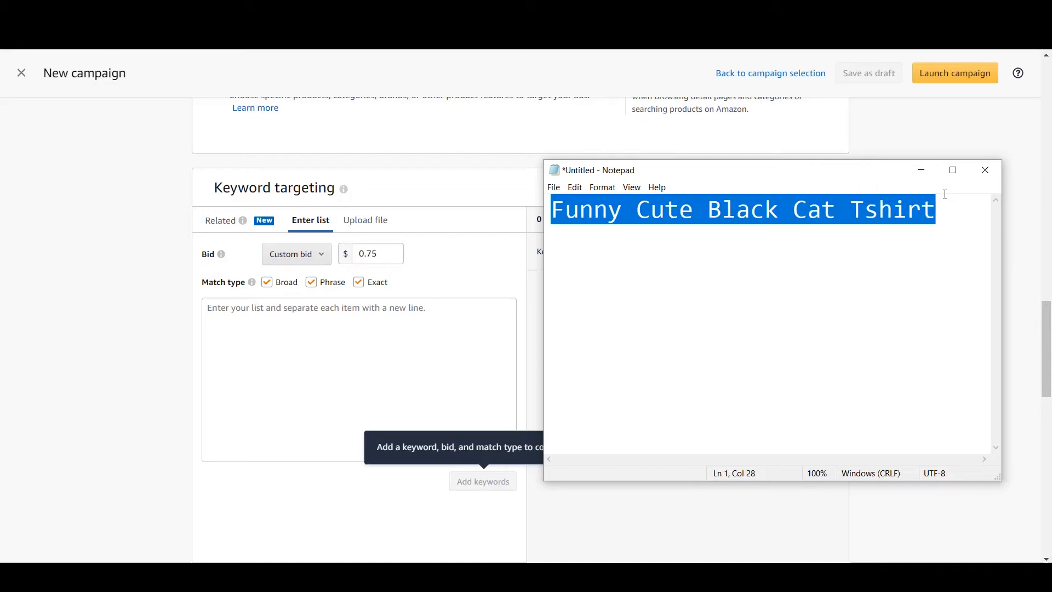
left_click(818, 272)
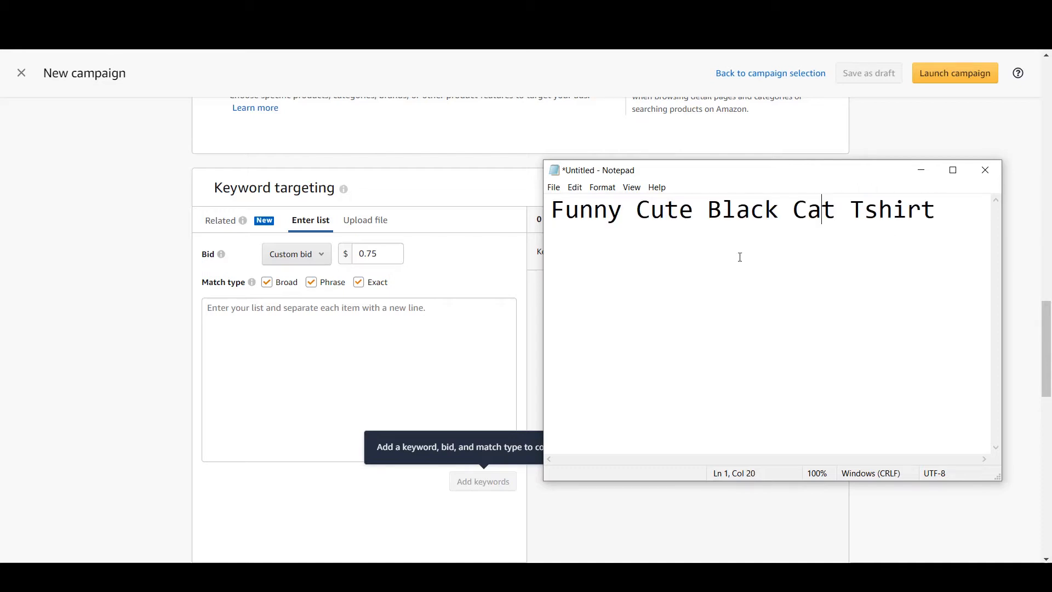
left_click_drag(552, 228, 834, 237)
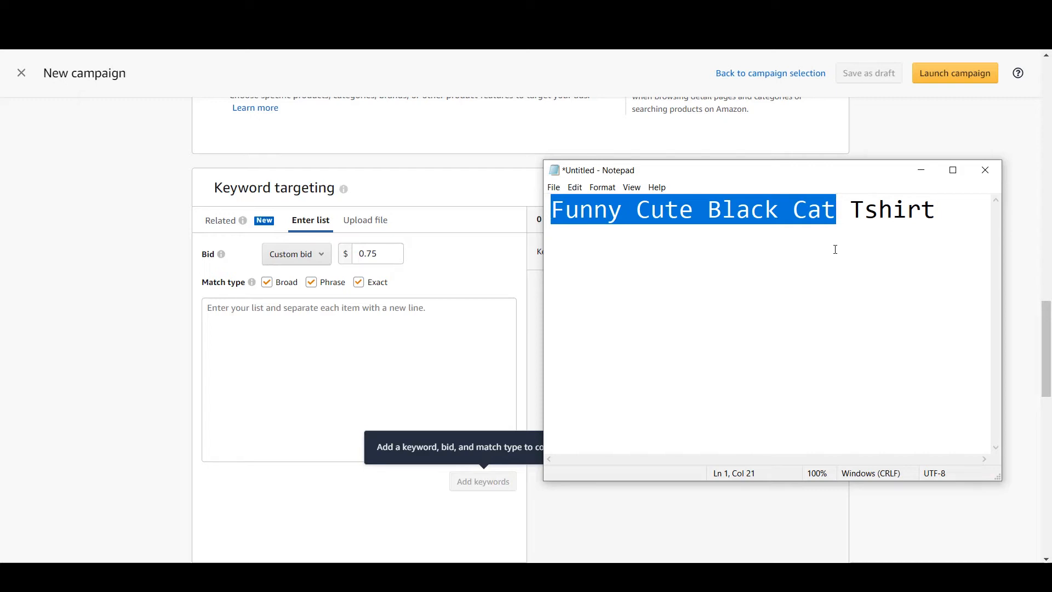
left_click(864, 232)
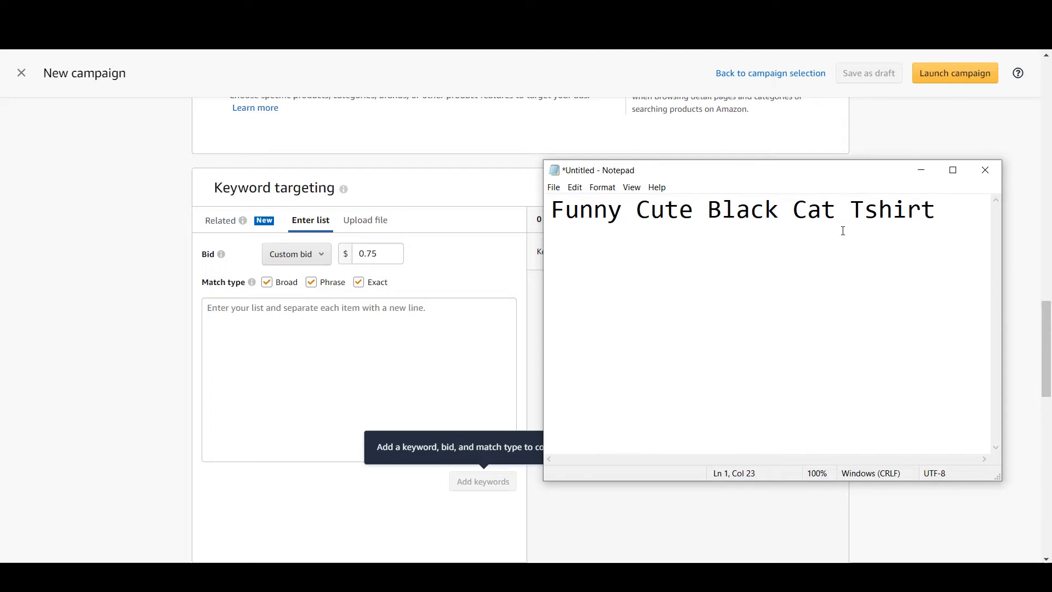
left_click(794, 11)
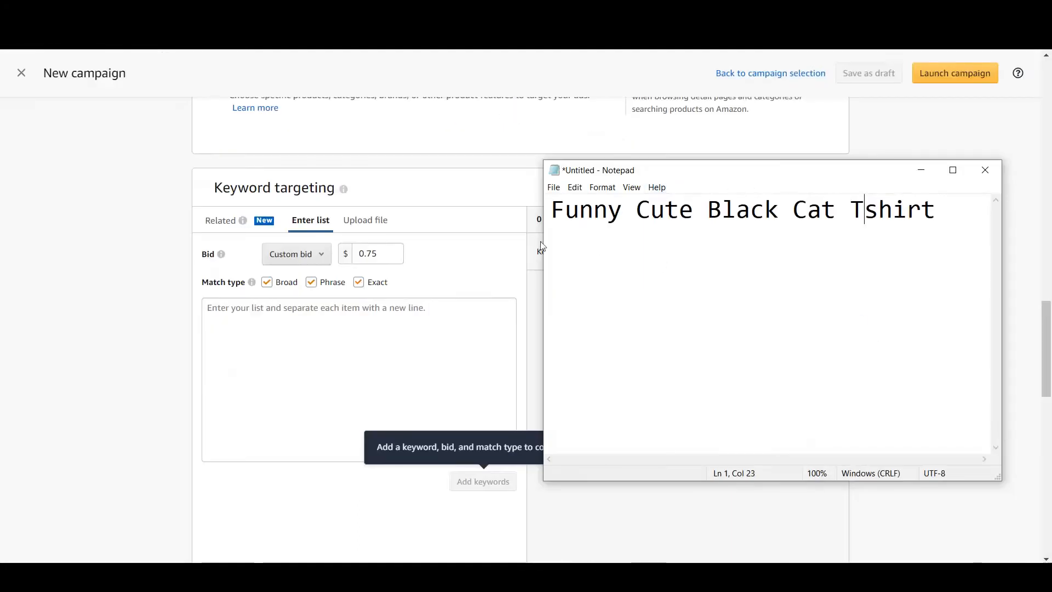
left_click(577, 245)
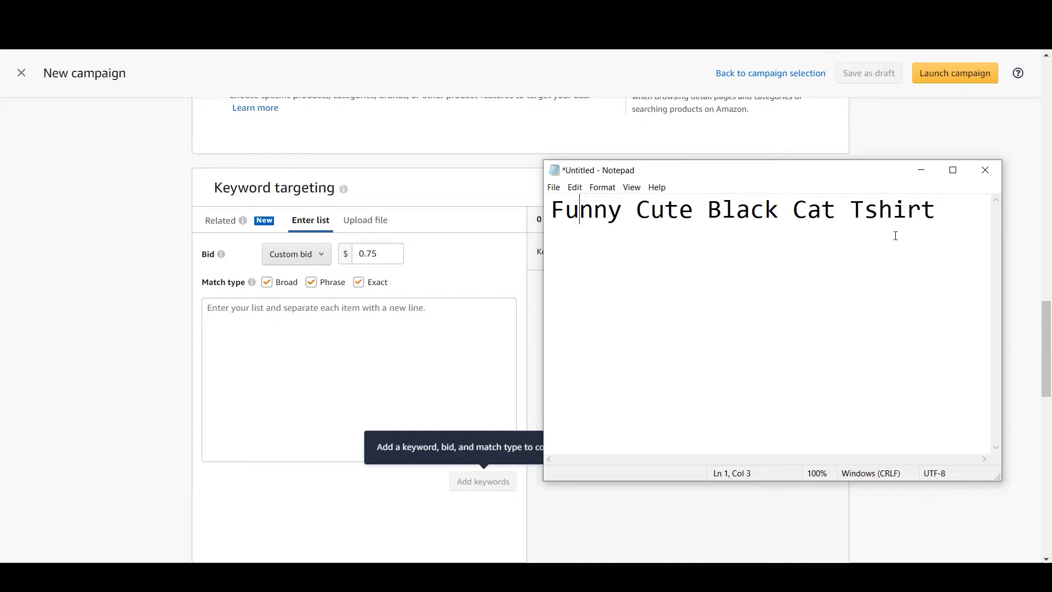
Duplicate the keyword phrase onto a second line, replace its last word with "Sweatshirt", and widen the note window to fit
left_click_drag(935, 208, 396, 214)
key("ctrl+c")
left_click(750, 209)
left_click(962, 198)
key("Return")
key("ctrl+v")
key("ctrl+Left")
key("ctrl+shift+Right")
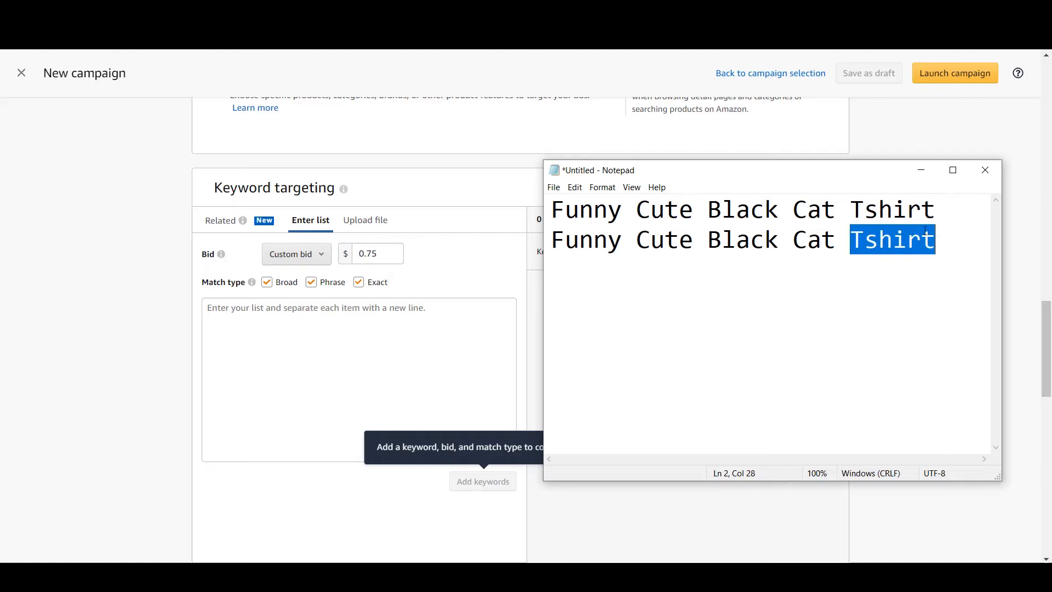
type("Sweatshirt")
left_click_drag(1002, 328, 1029, 329)
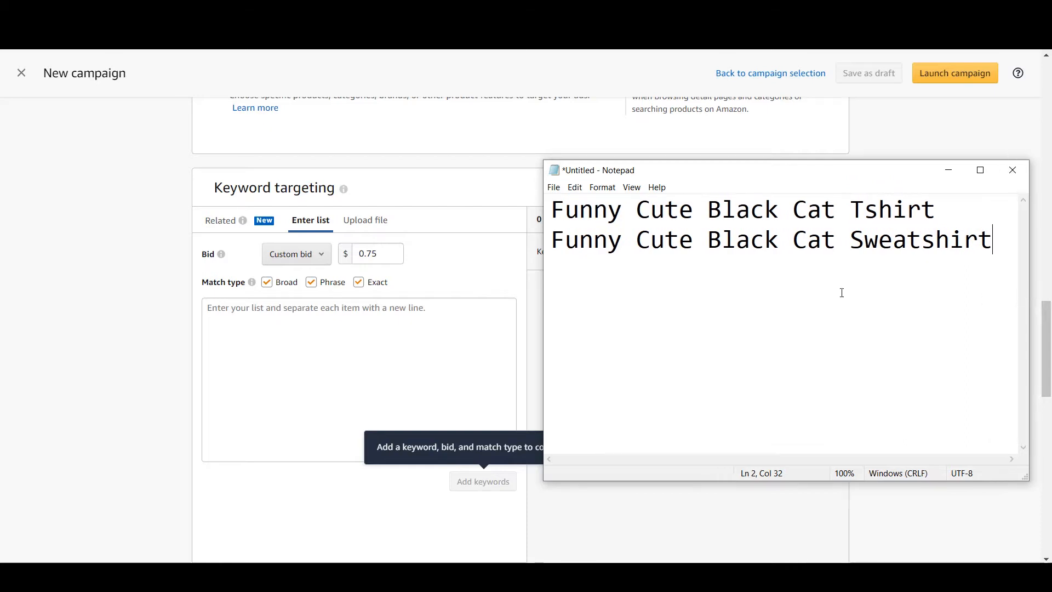
left_click_drag(551, 241, 923, 239)
double_click(945, 239)
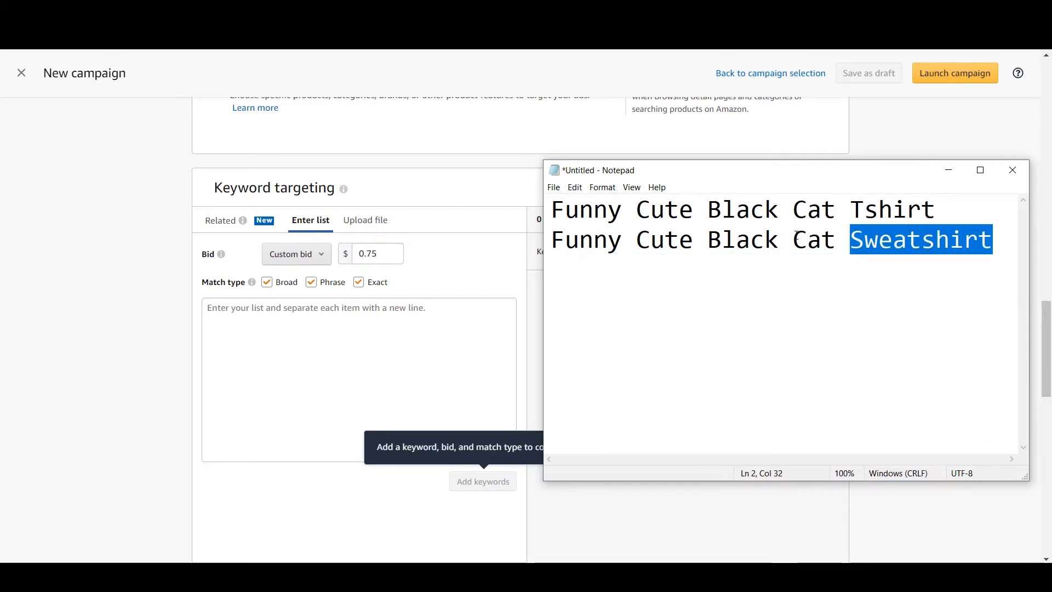
left_click_drag(564, 239, 834, 249)
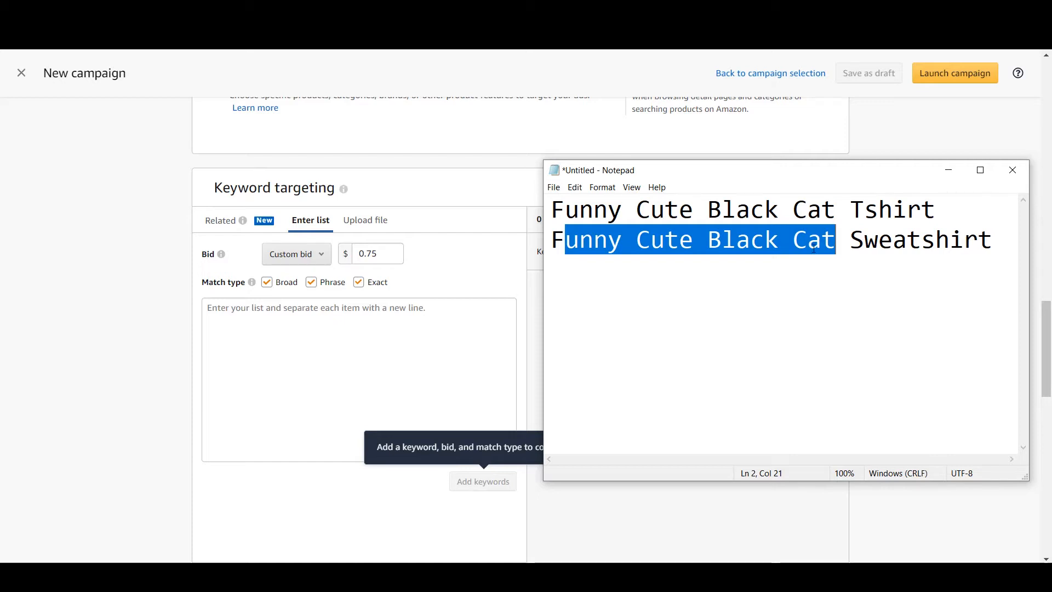
double_click(911, 210)
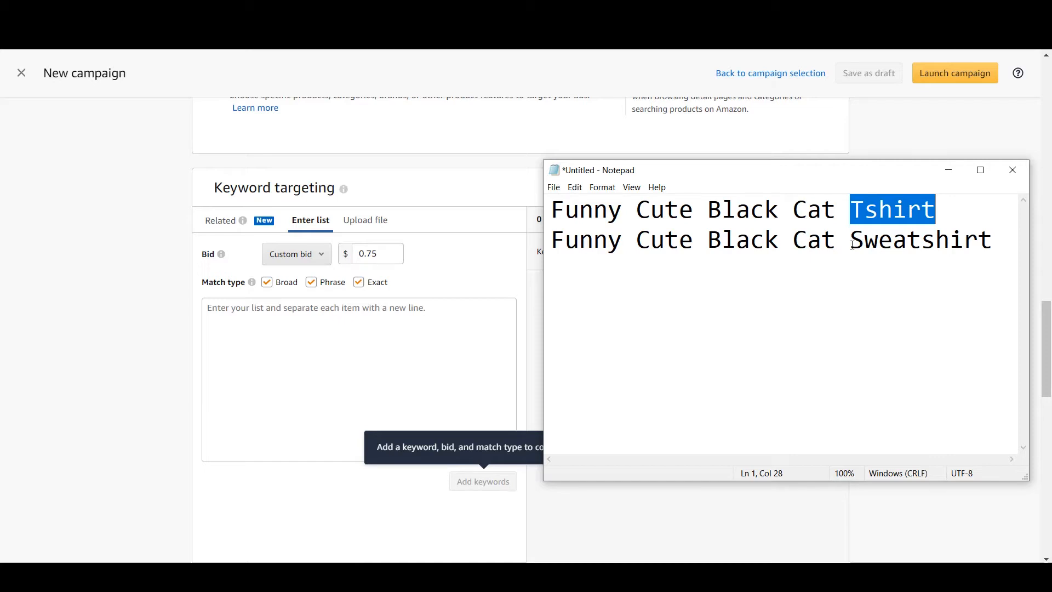
key("Left")
key("Left")
key("Left")
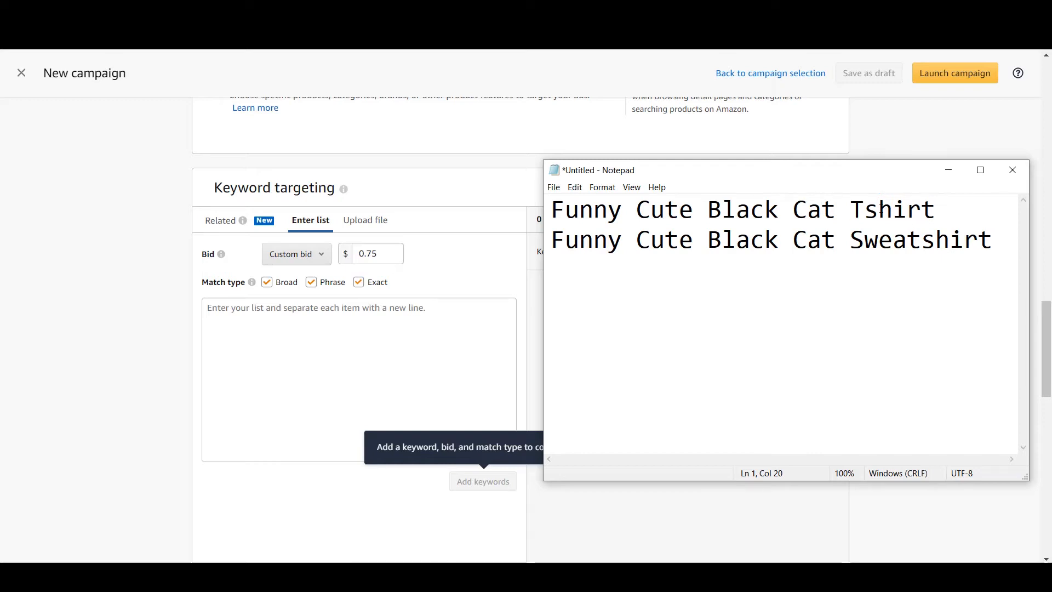
key("ctrl+Right")
key("ctrl+shift+Right")
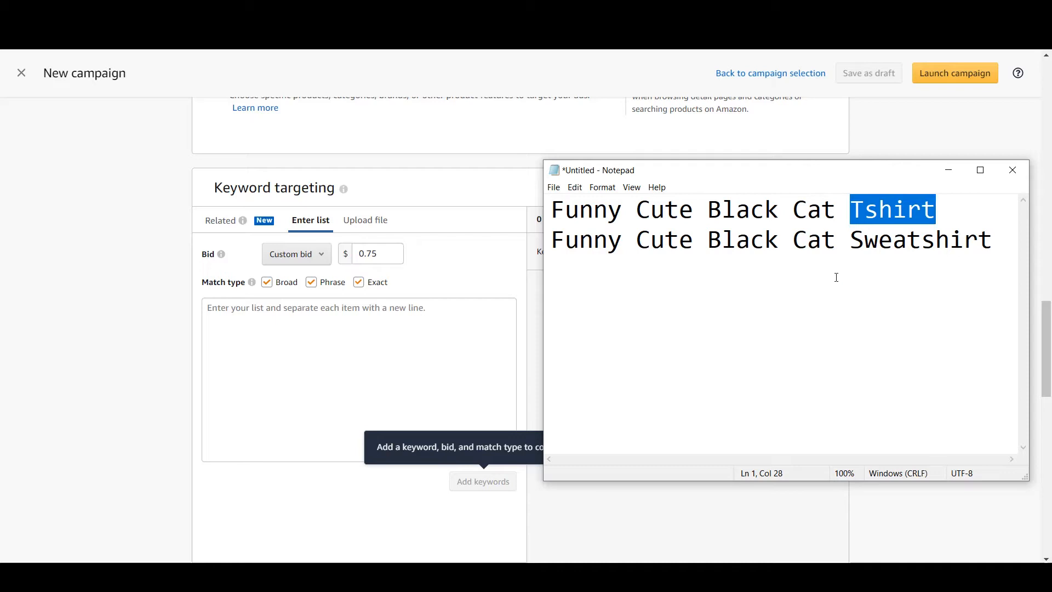
left_click(836, 278)
left_click_drag(939, 212, 551, 218)
left_click(649, 263)
left_click(867, 271)
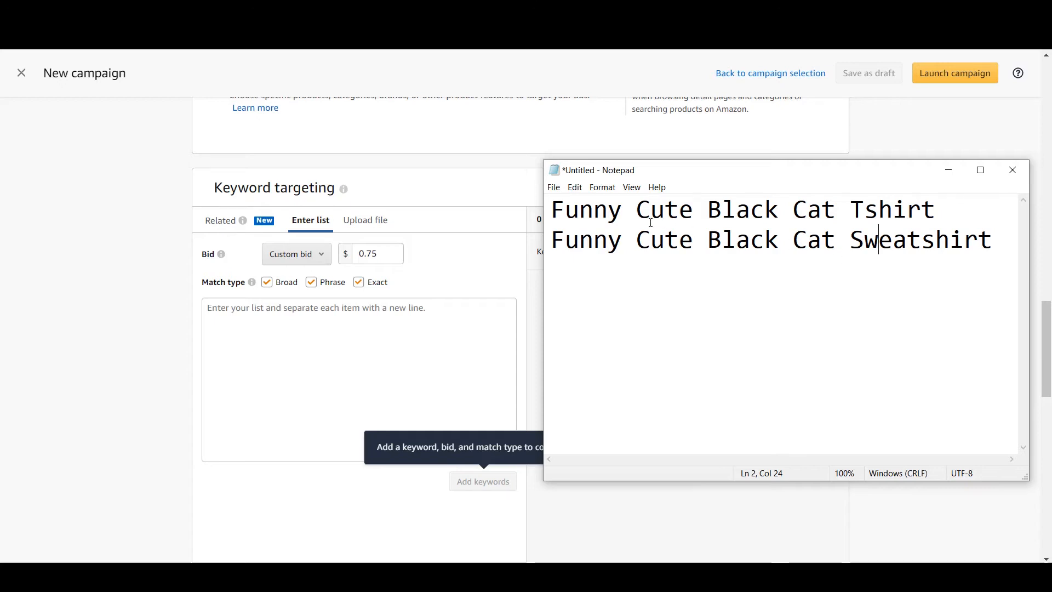
left_click_drag(553, 209, 850, 209)
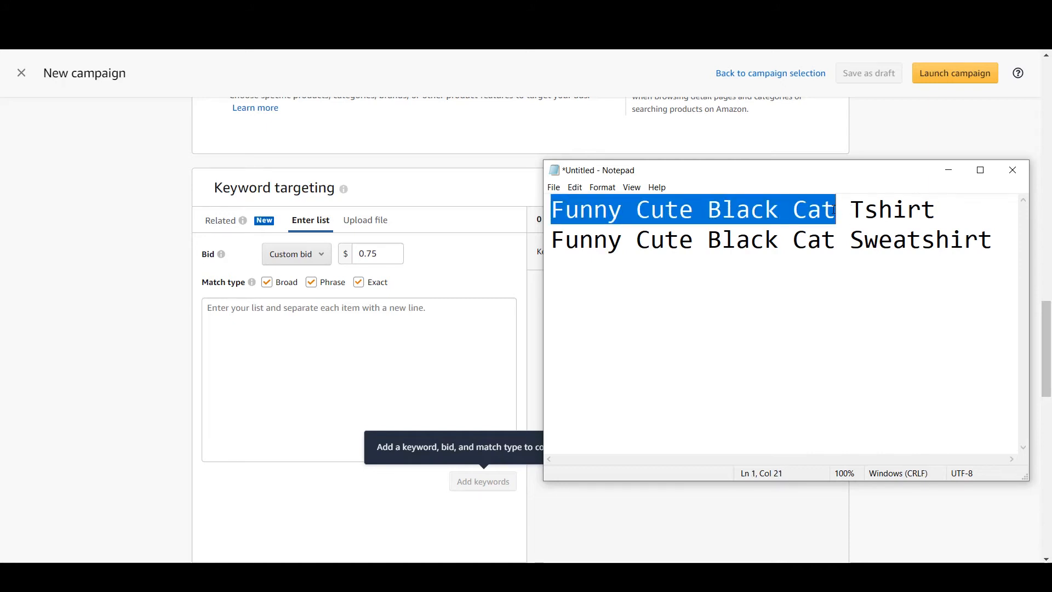
left_click_drag(638, 210, 502, 213)
left_click(722, 281)
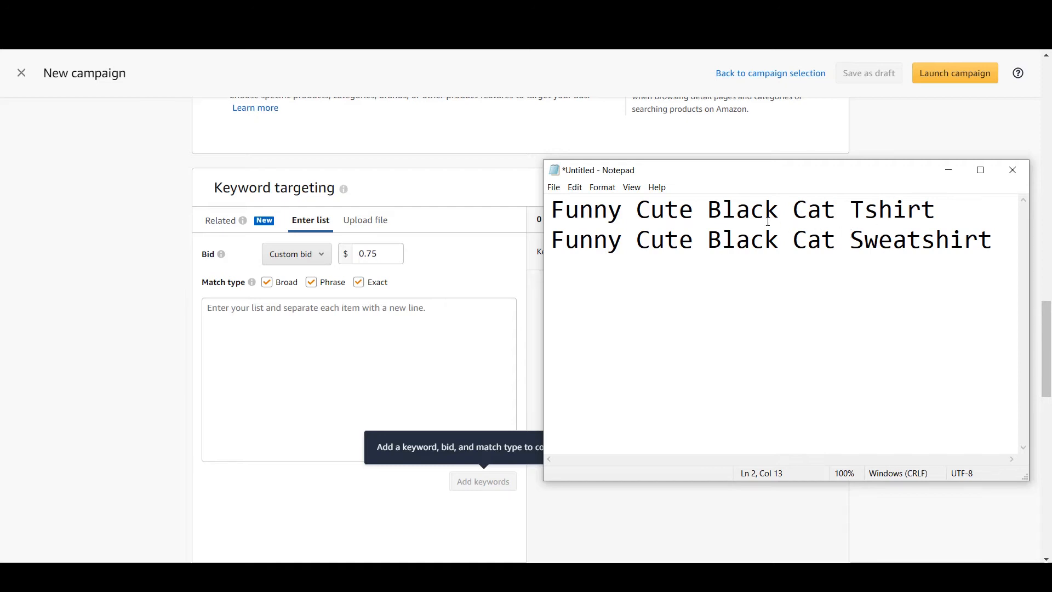
left_click_drag(621, 208, 551, 210)
left_click(635, 211)
left_click(629, 300)
left_click(553, 201)
left_click_drag(552, 201, 948, 214)
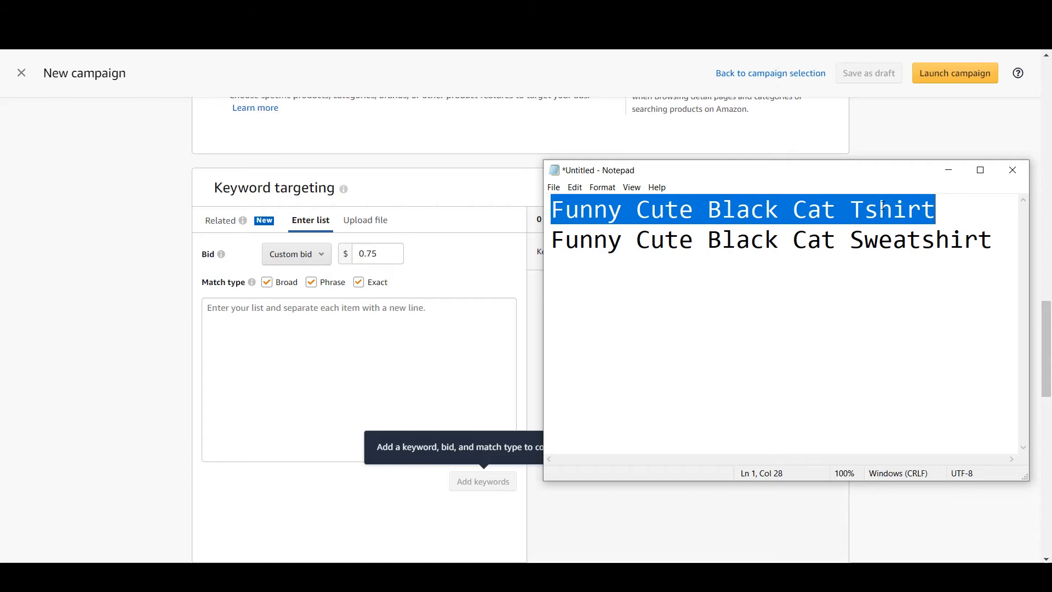
left_click(963, 211)
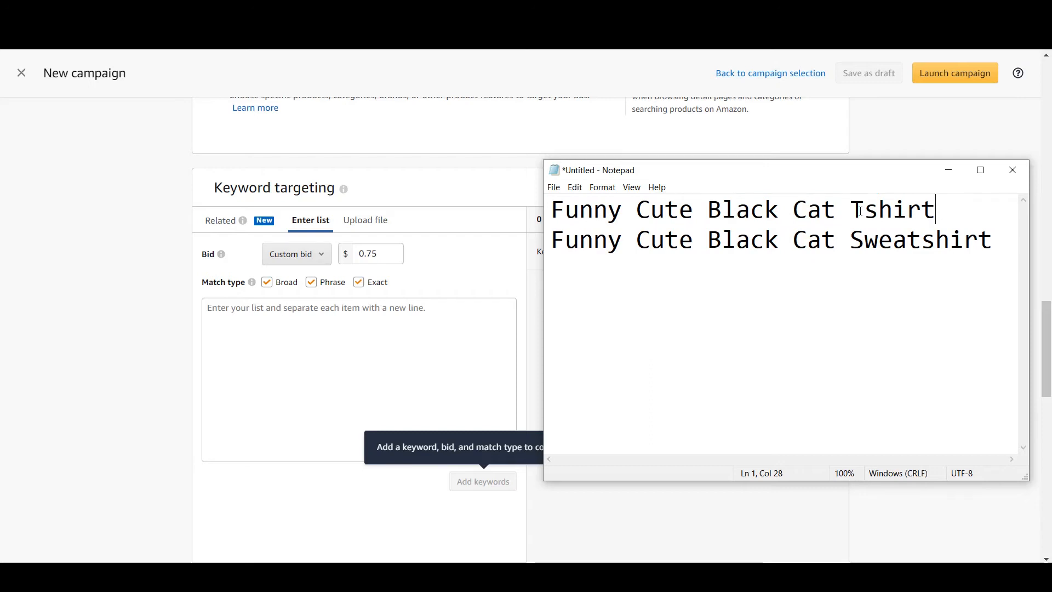
left_click_drag(970, 209, 580, 213)
left_click(608, 219)
left_click_drag(552, 211, 937, 216)
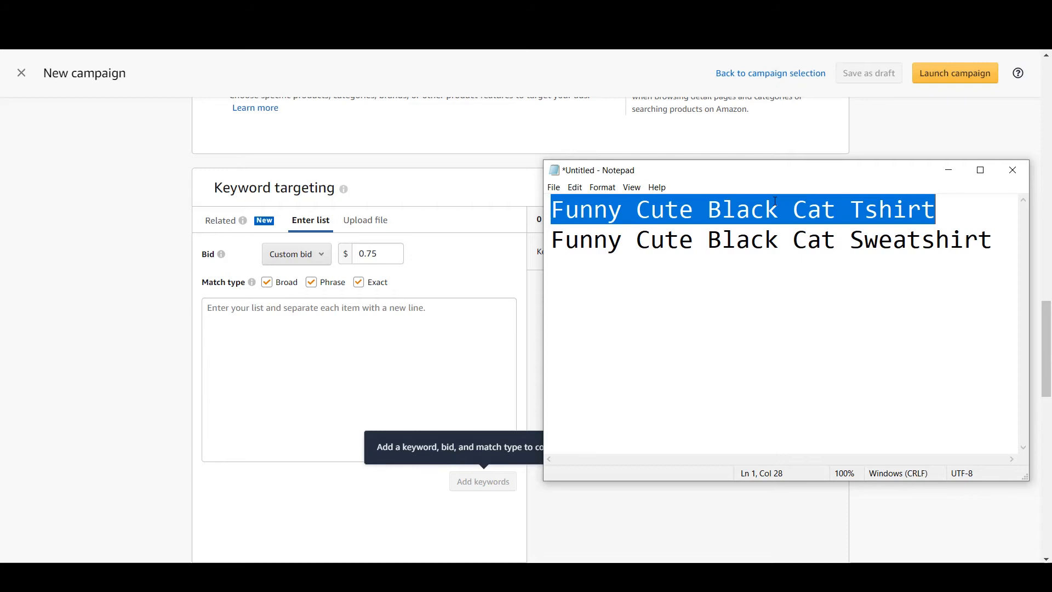
left_click_drag(552, 241, 963, 256)
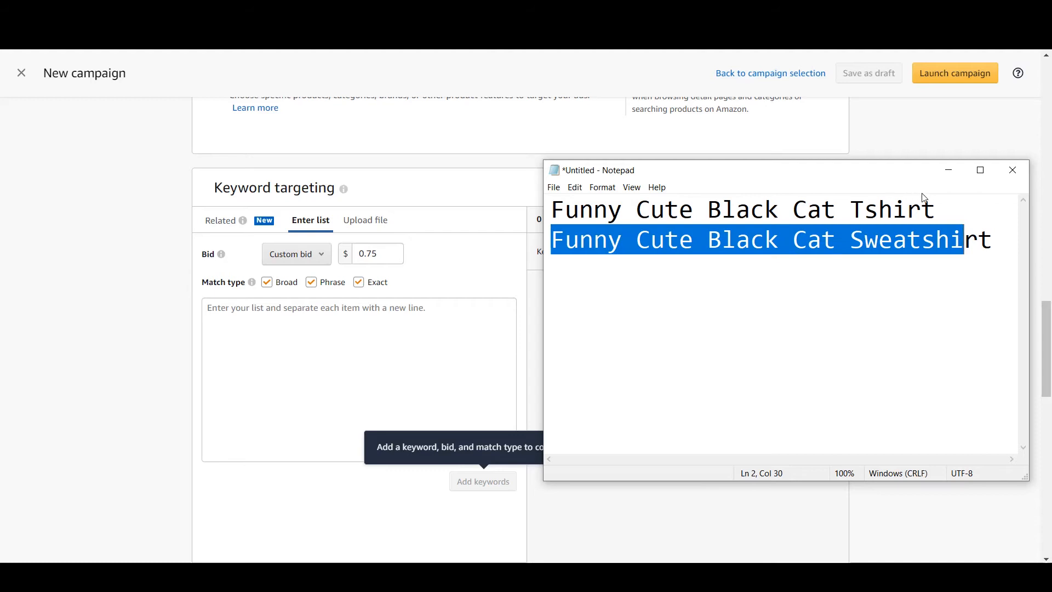
left_click(938, 218)
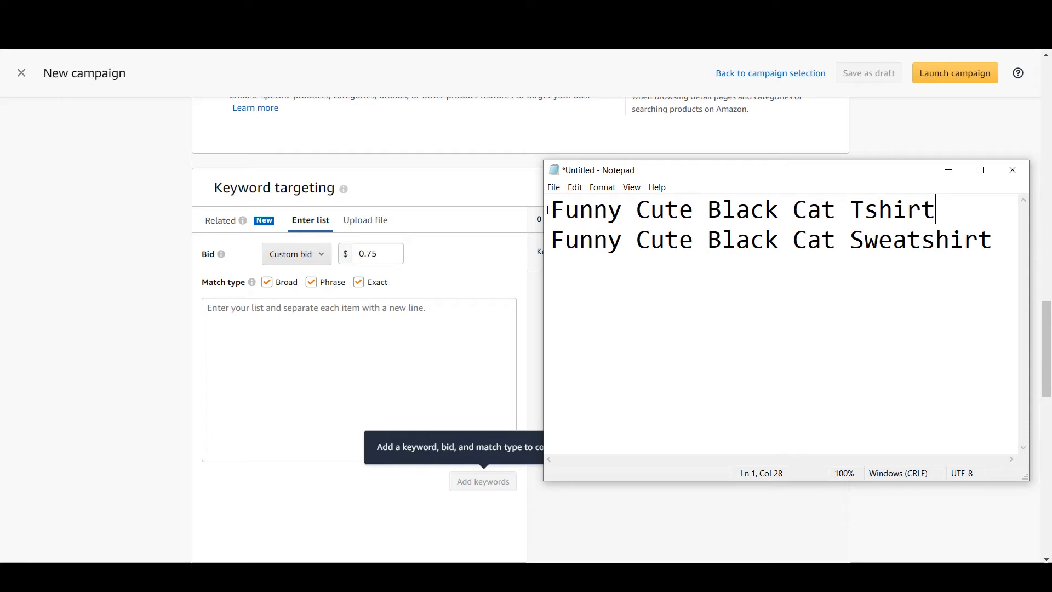
left_click_drag(547, 209, 949, 207)
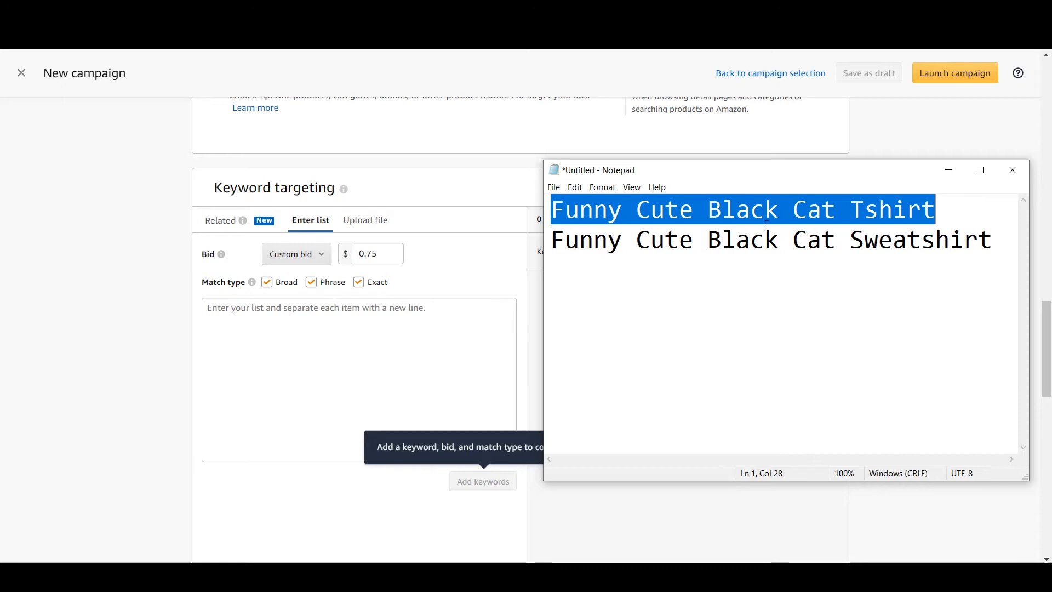
Append "for girls" to the first sample keyword and widen the note window to fit the longer line
left_click(882, 214)
left_click(938, 208)
type("for ,e")
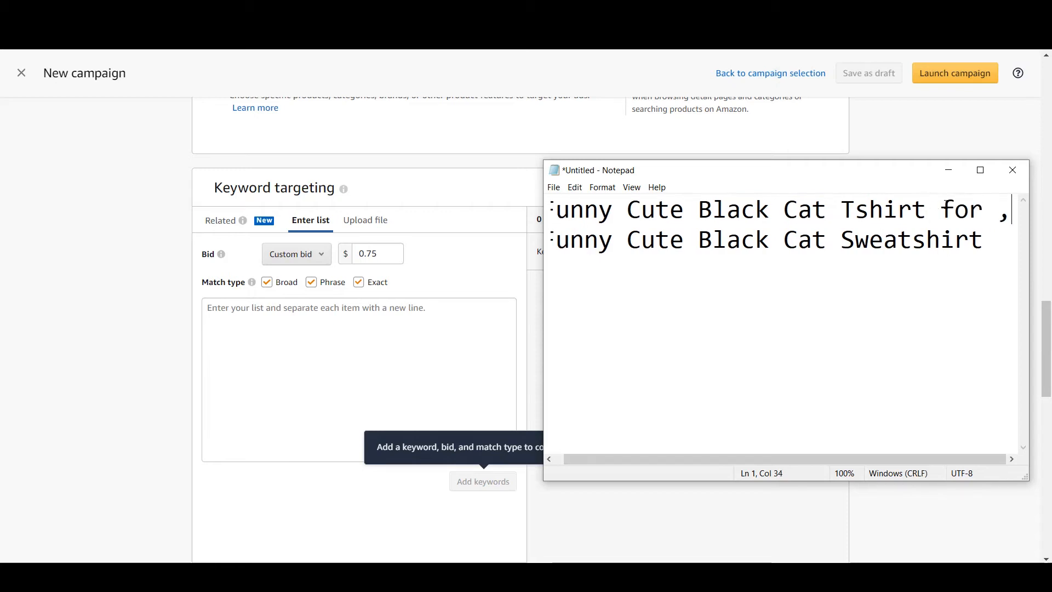
key("BackSpace")
key("BackSpace")
type("girls")
left_click_drag(544, 202, 453, 203)
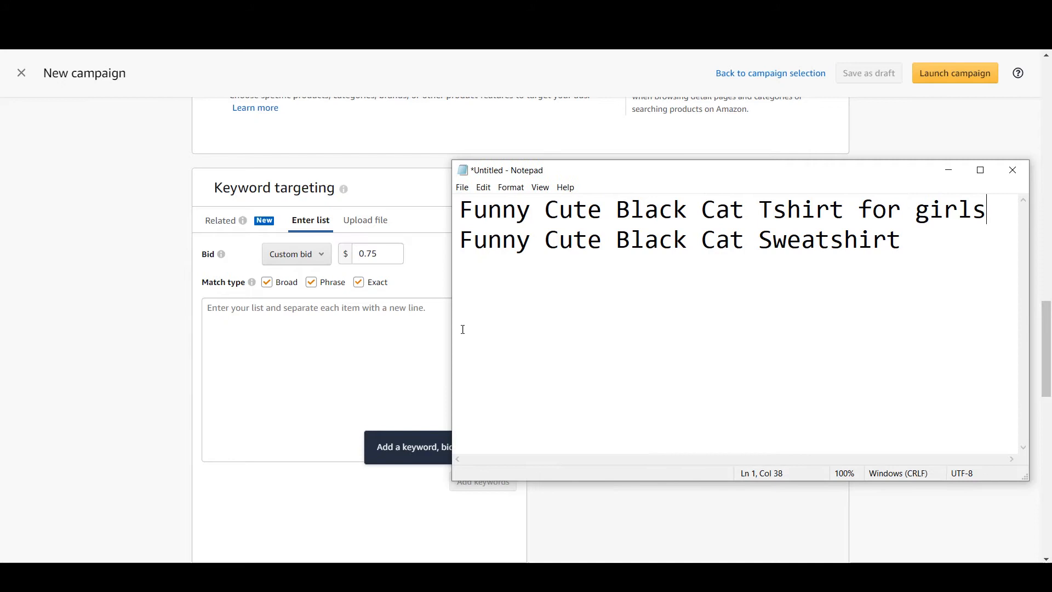
Highlight the whole first keyword and its "Funny Cute Black Cat Tshirt" portion to compare the phrase with its longer variant
left_click_drag(460, 209, 983, 212)
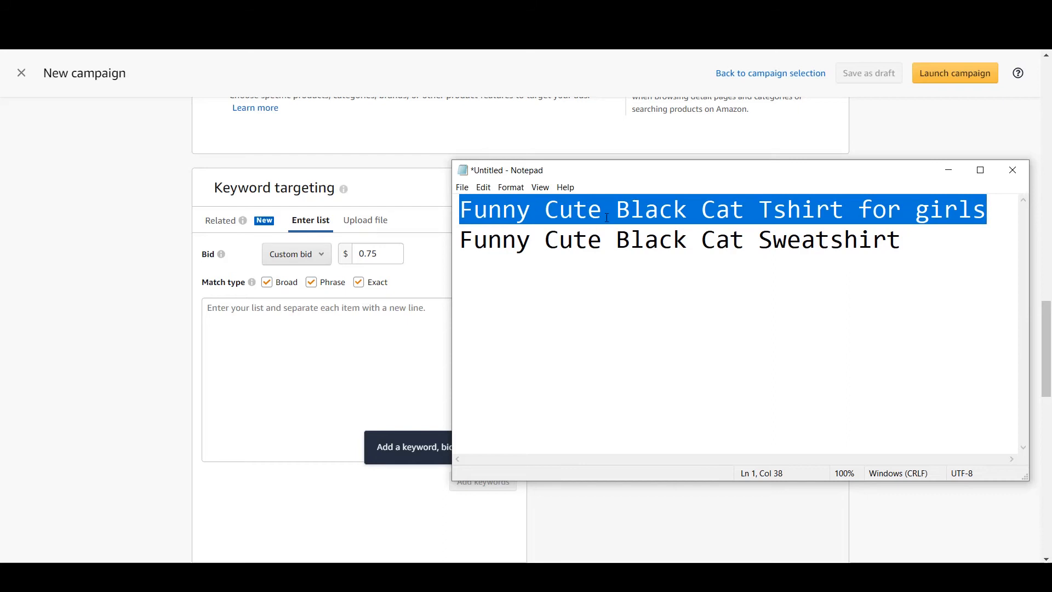
left_click(801, 211)
left_click_drag(842, 203, 461, 213)
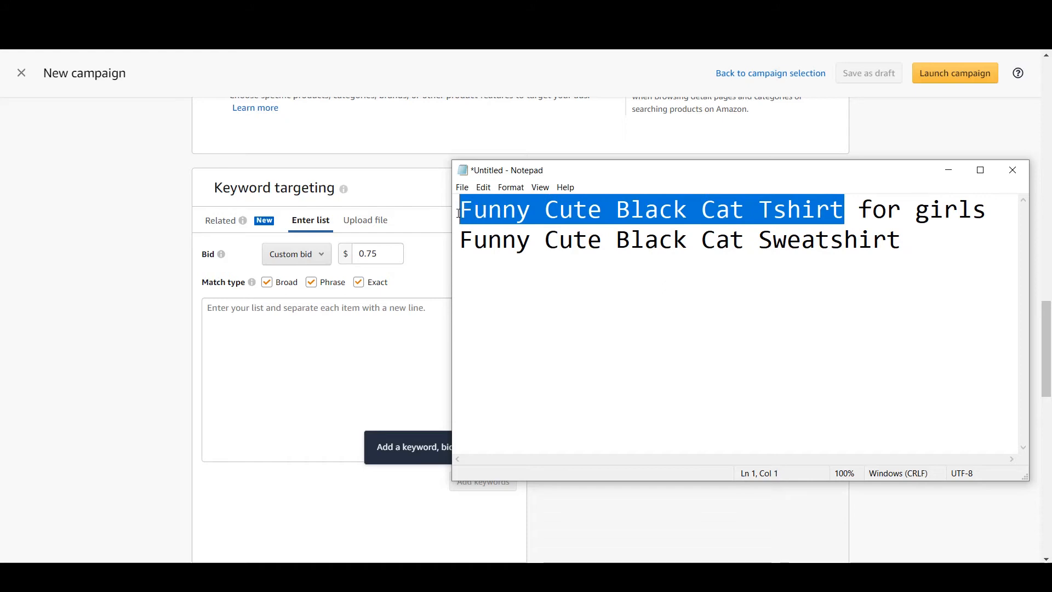
left_click(886, 231)
left_click_drag(844, 210, 462, 211)
left_click(469, 223)
left_click_drag(461, 209, 841, 201)
Return to the campaign page and name the ad group "Cat Hoodie"
left_click(444, 327)
scroll(471, 385, "up", 4)
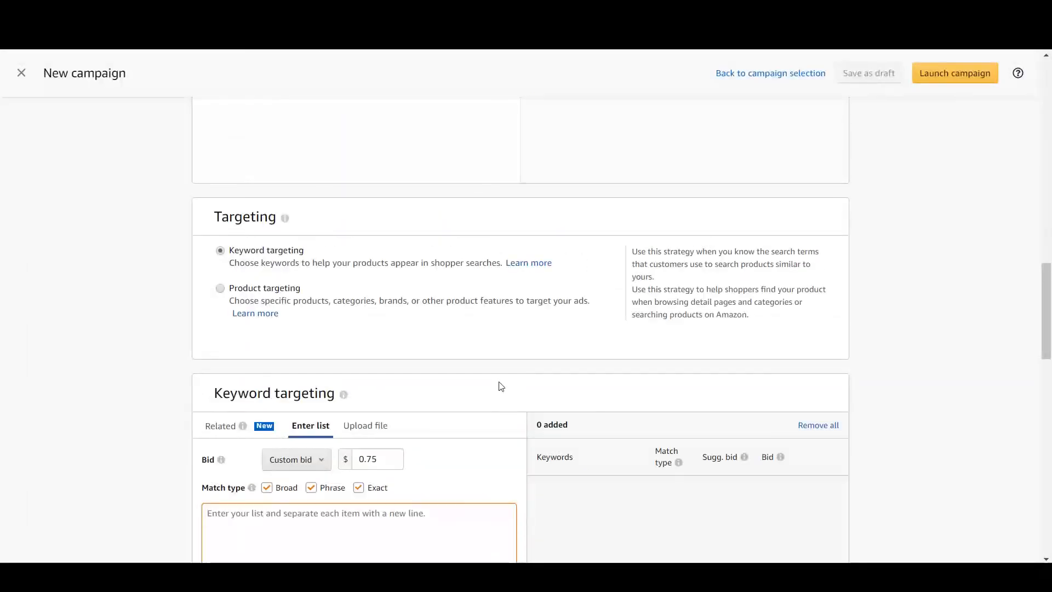
scroll(482, 394, "up", 5)
scroll(485, 395, "up", 3)
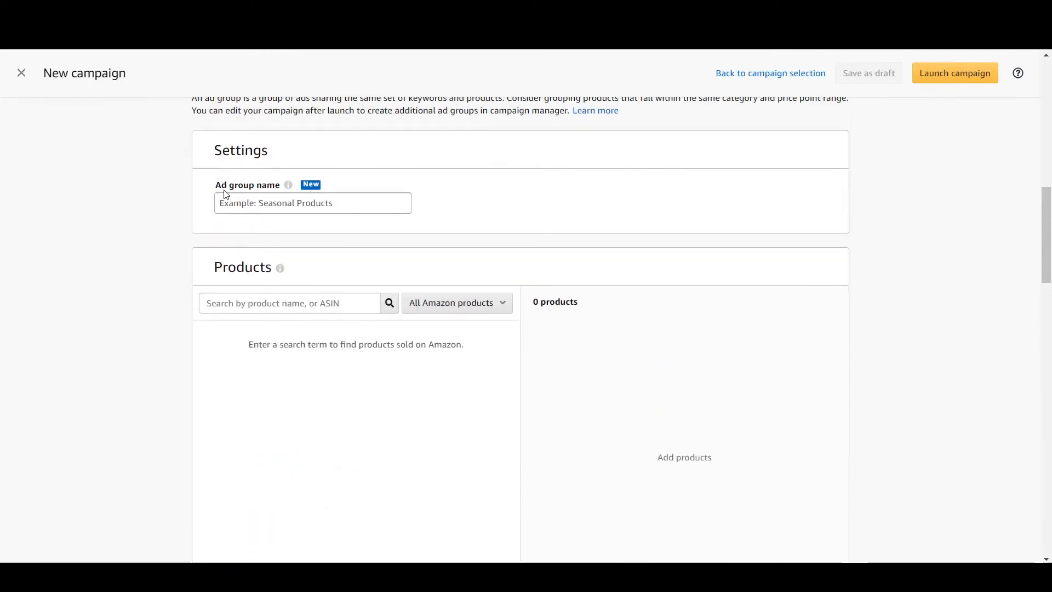
left_click(234, 205)
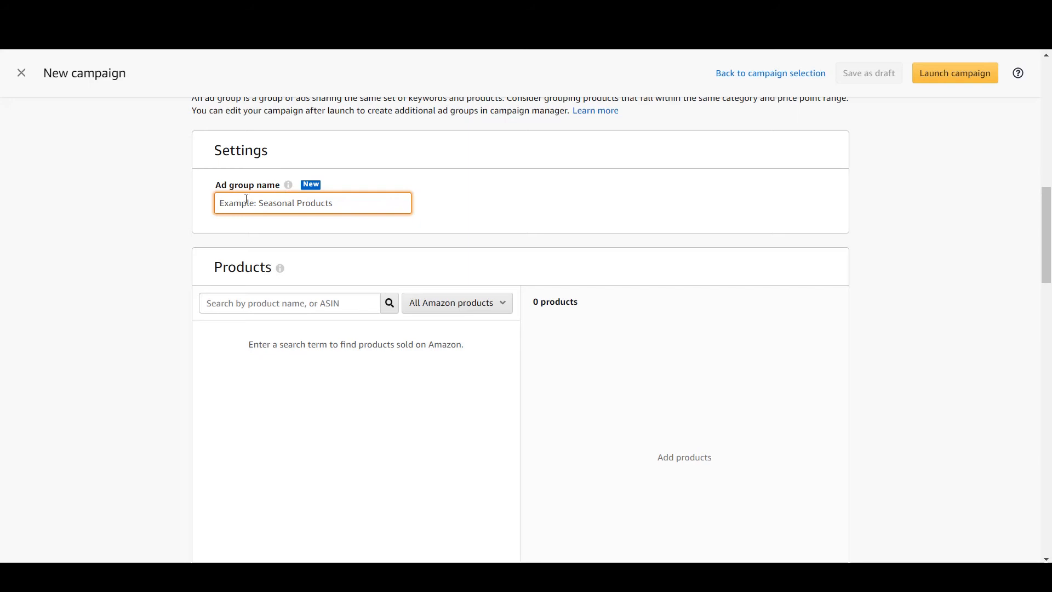
type("Shirt")
type("Cat")
mouse_move(246, 201)
left_mouse_down()
mouse_move(276, 201)
mouse_move(237, 202)
mouse_move(259, 201)
left_mouse_up()
type("Hoodie")
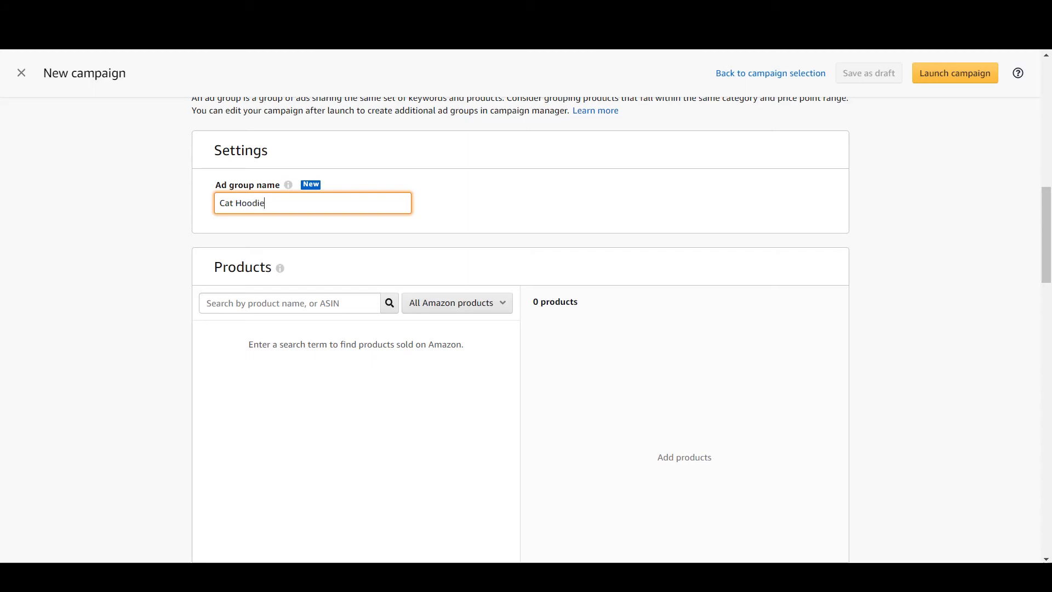
Switch to Notepad to check the sample keywords against the ad group name, and return to the name field
key("alt+Tab")
left_click(785, 258)
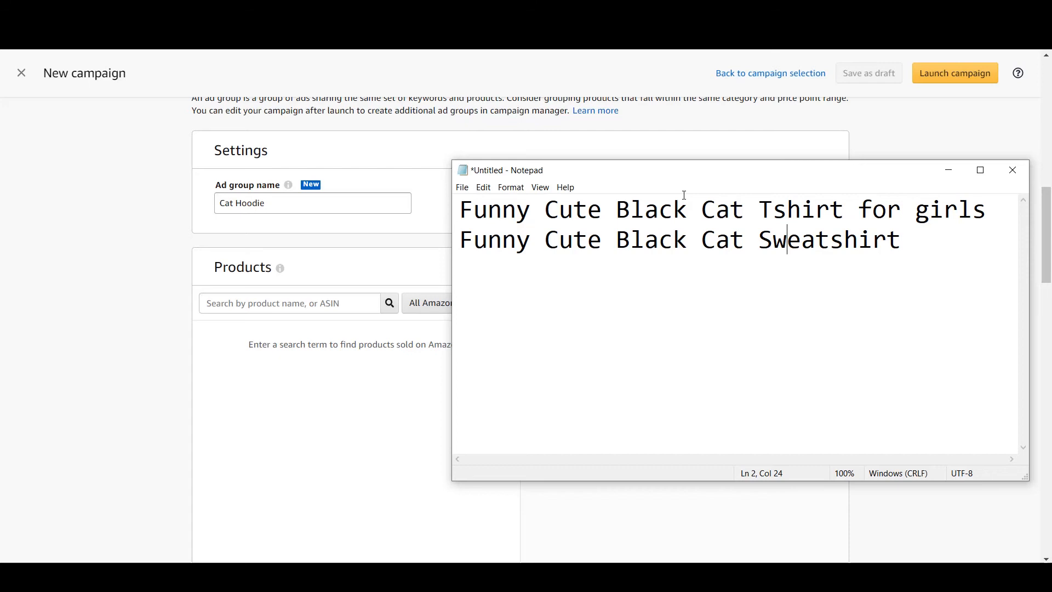
left_click(378, 200)
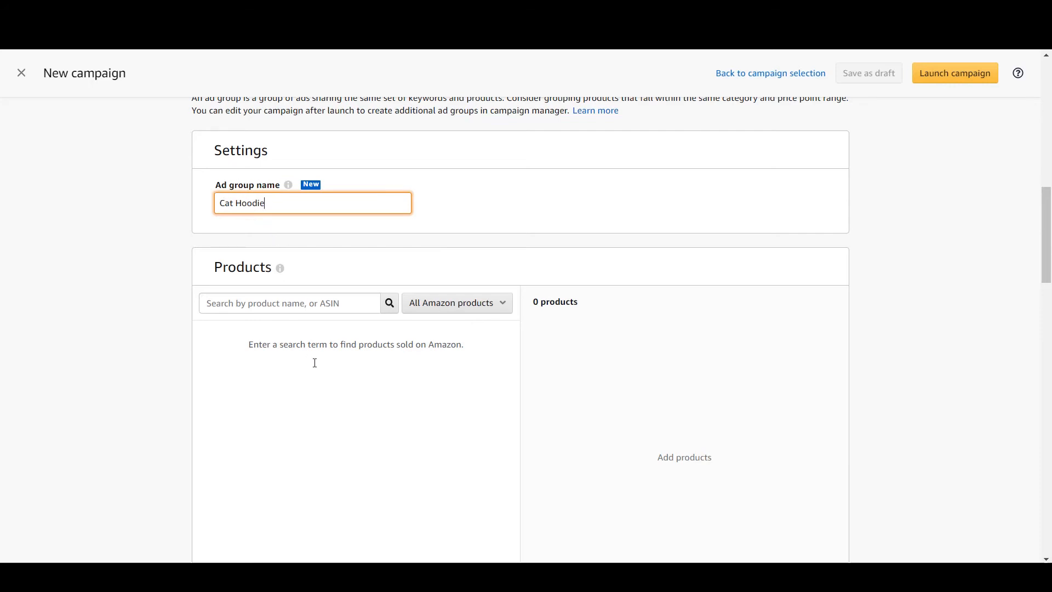
Bring the note back over the campaign's keyword targeting section and replace "Tshirt for girls" in the first keyword with "Shoes"
left_click(277, 572)
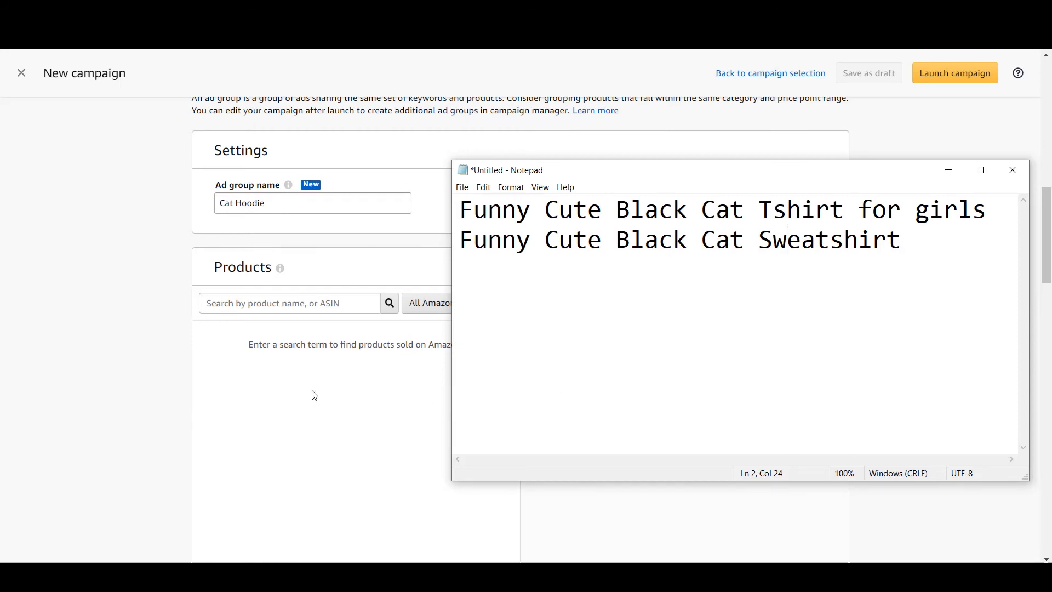
scroll(315, 395, "down", 8)
scroll(314, 395, "down", 2)
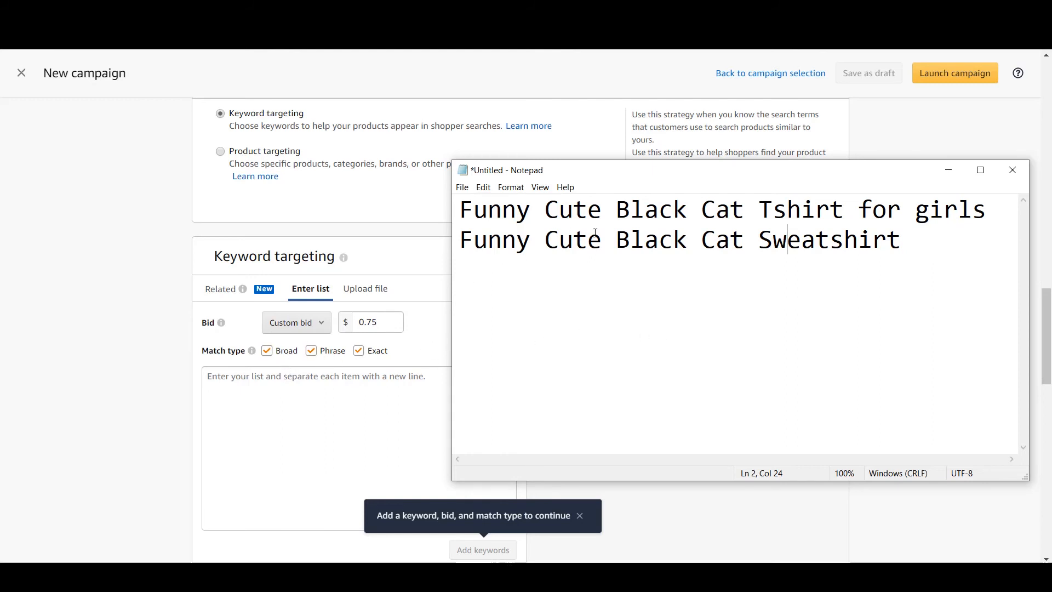
left_click_drag(759, 209, 986, 210)
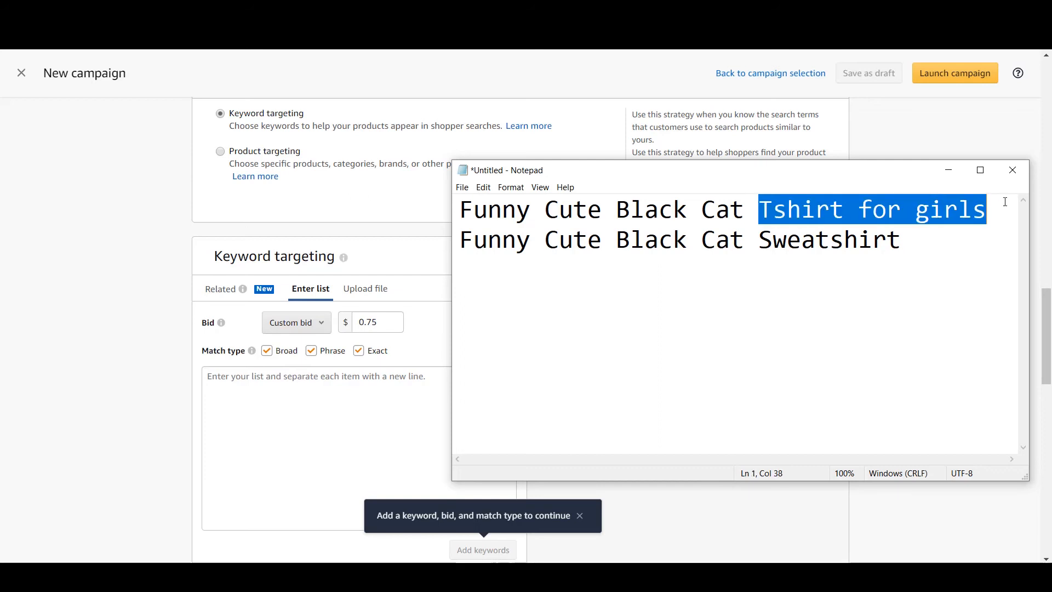
type("S")
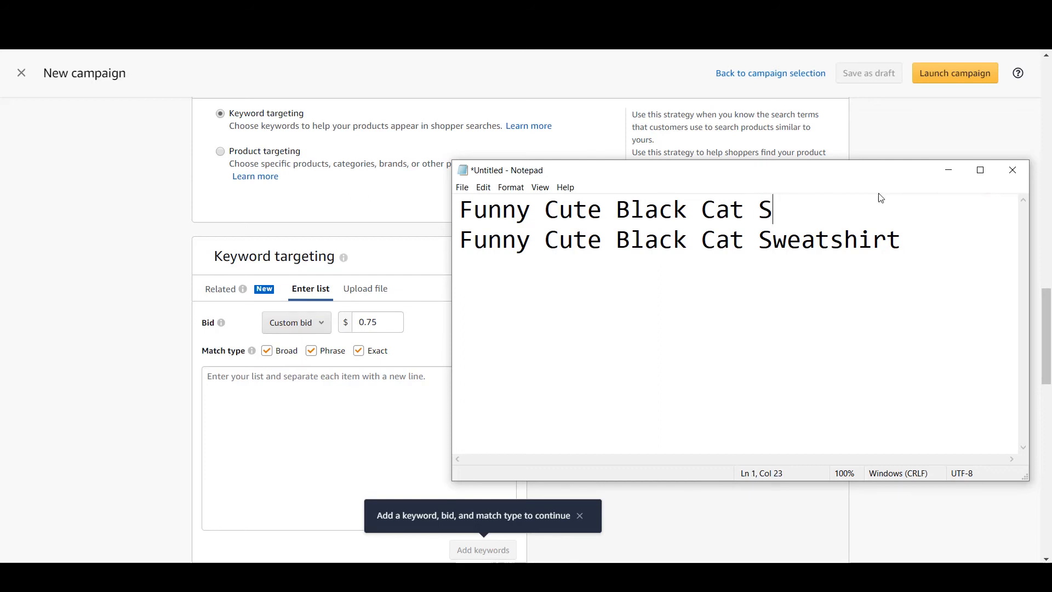
type("hoes")
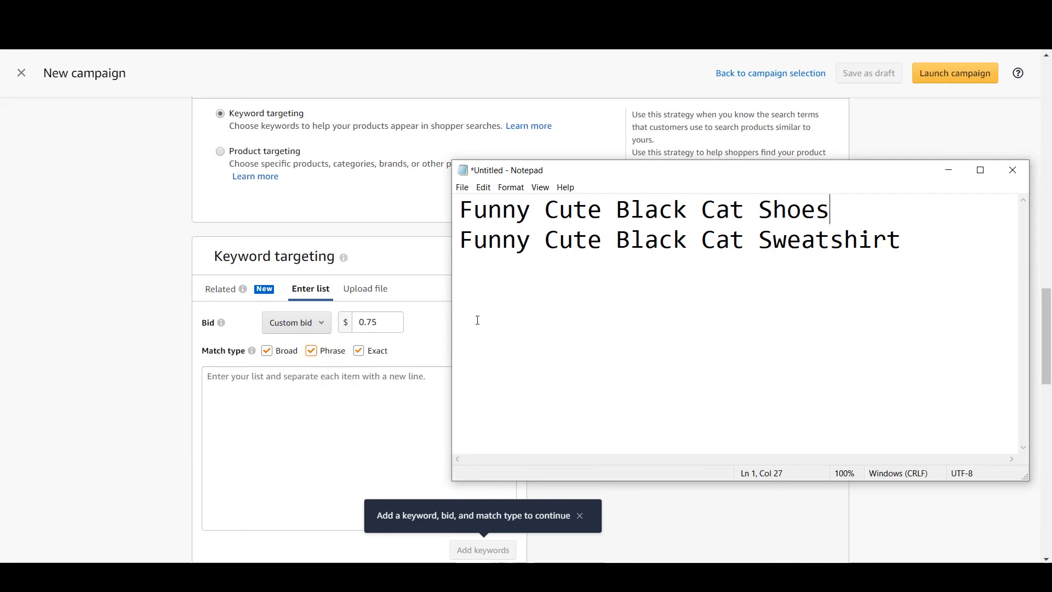
Highlight the shared phrase "Funny Cute Black Cat" in the first keyword to set it apart from the product word
left_click_drag(459, 209, 747, 198)
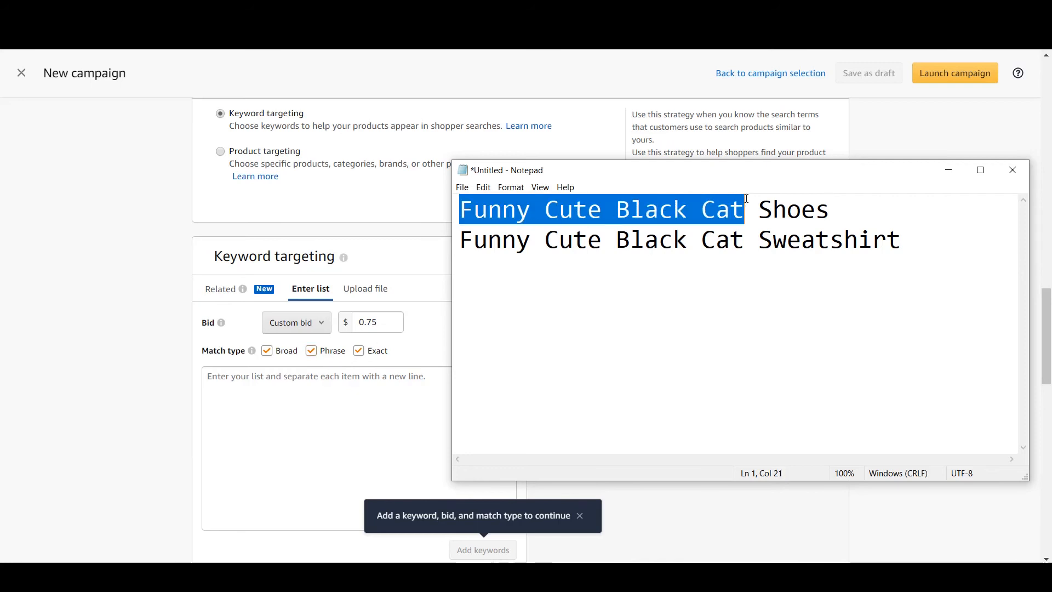
left_click(802, 210)
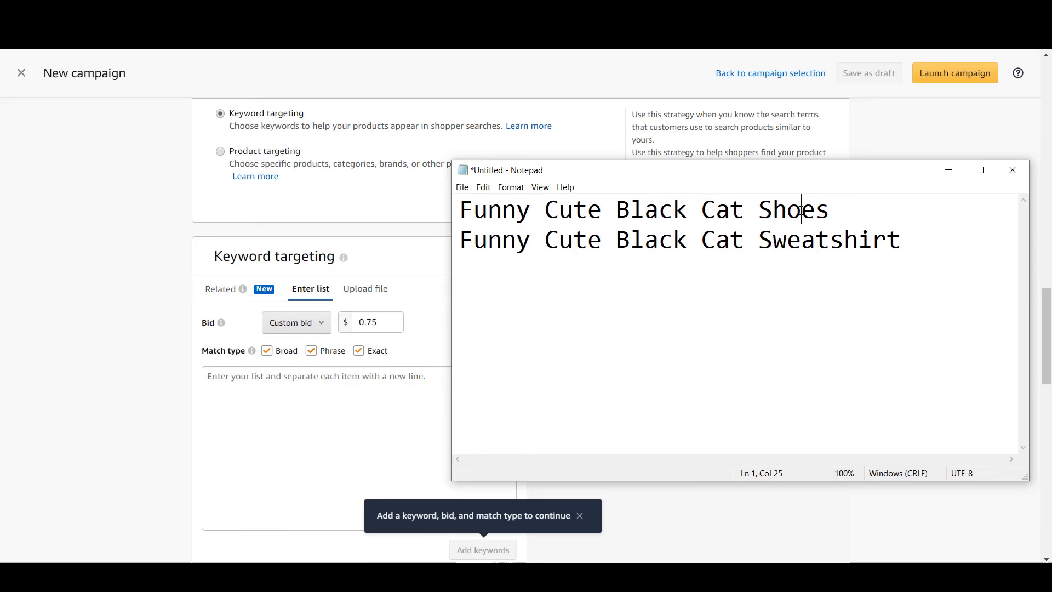
left_click_drag(747, 205, 460, 211)
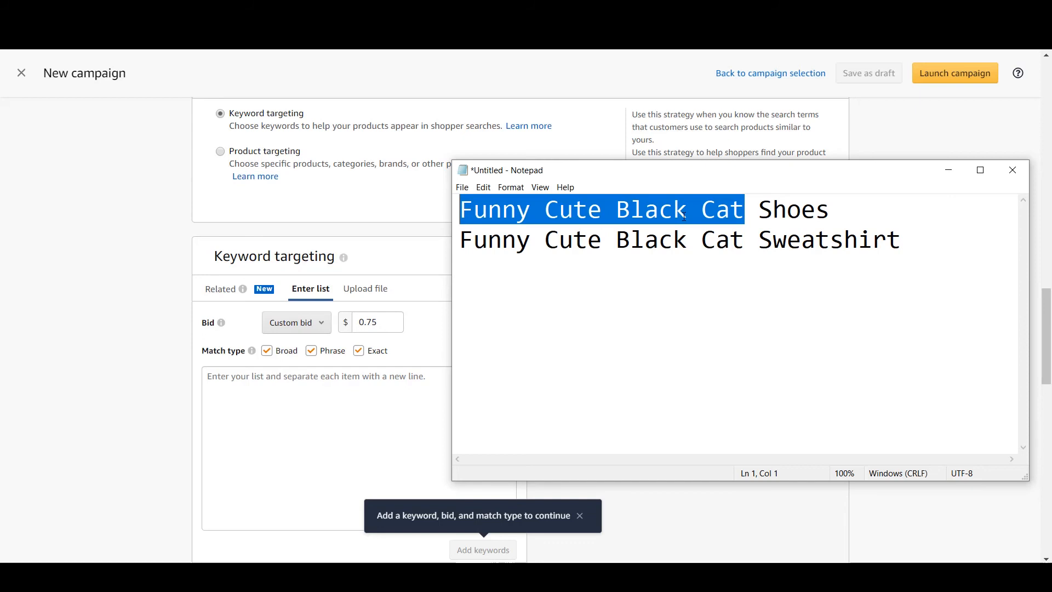
left_click(738, 289)
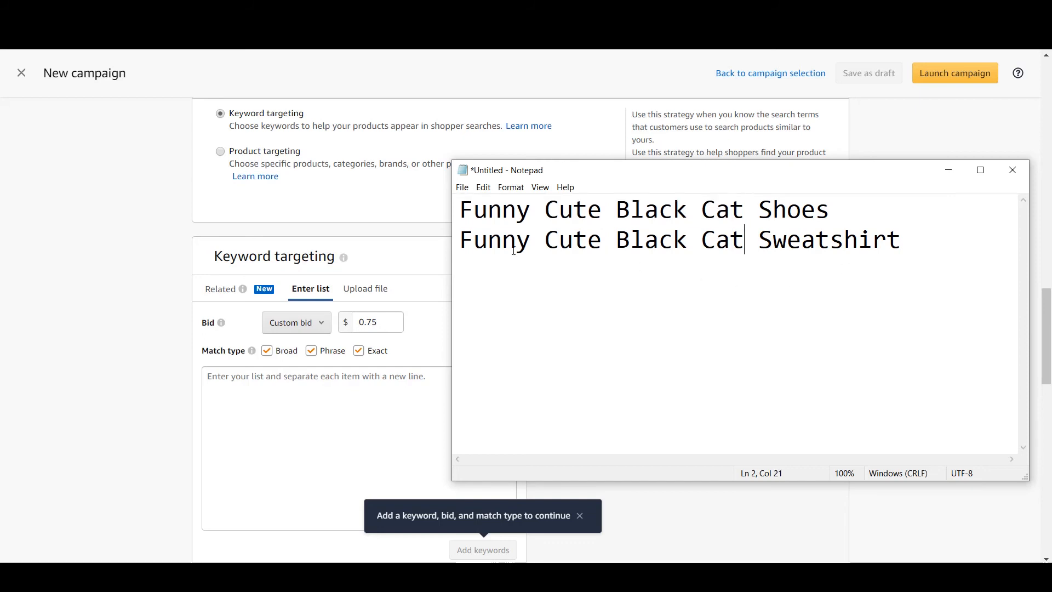
Reduce the note to "Funny Cute Black Cat" and add "Cute Black Cat" as a second line
left_click_drag(459, 241, 845, 241)
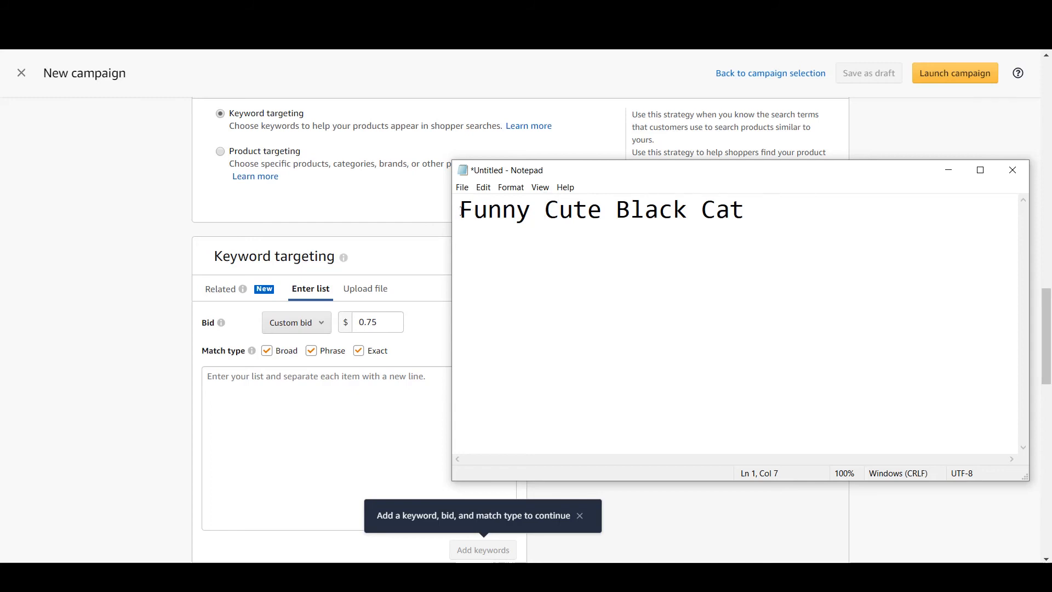
left_click_drag(746, 201, 540, 208)
key("ctrl+x")
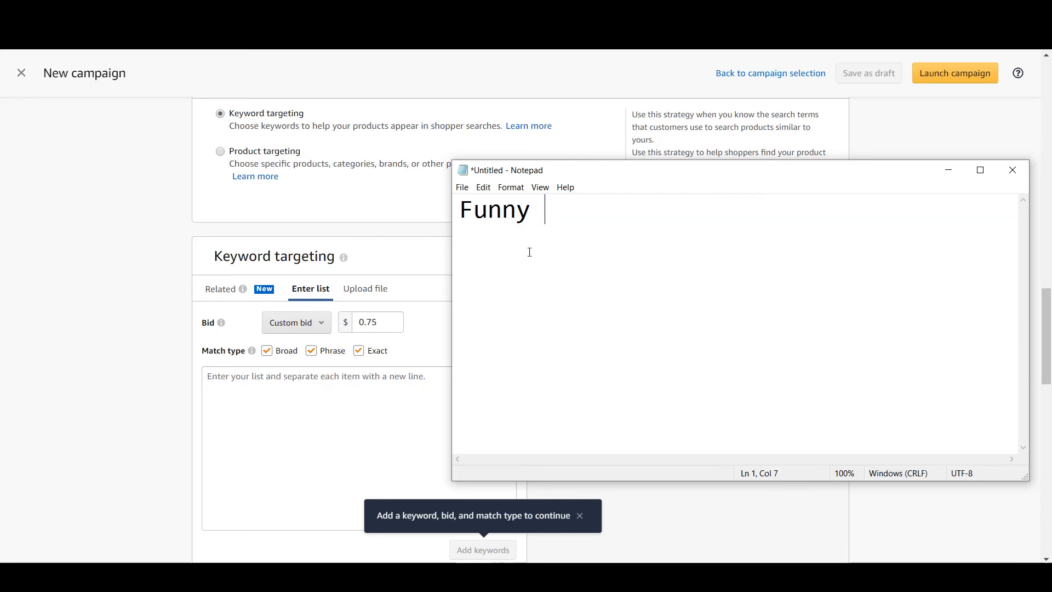
key("ctrl+z")
key("End")
key("Return")
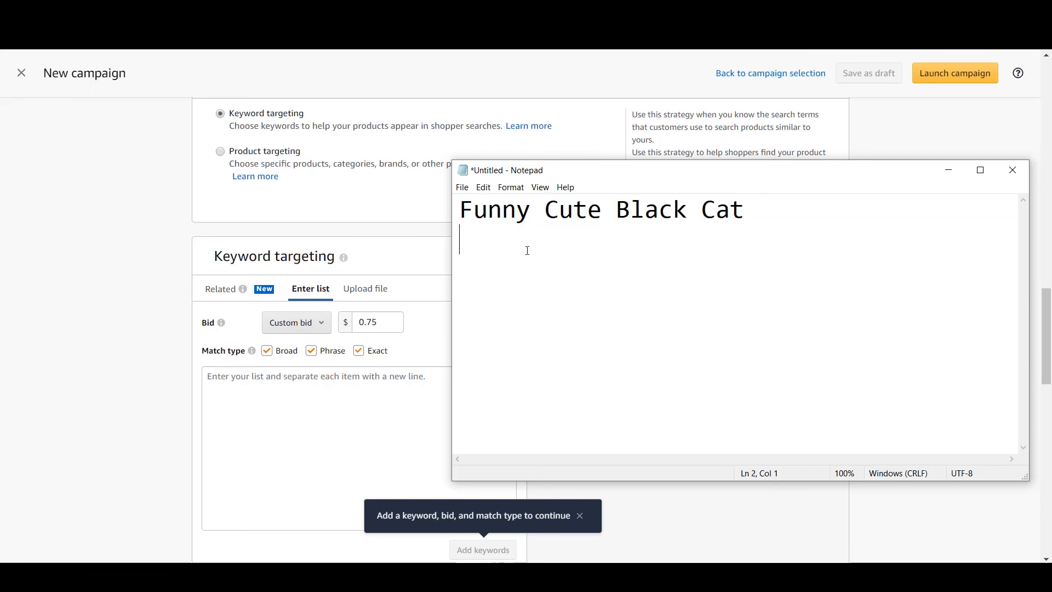
key("ctrl+v")
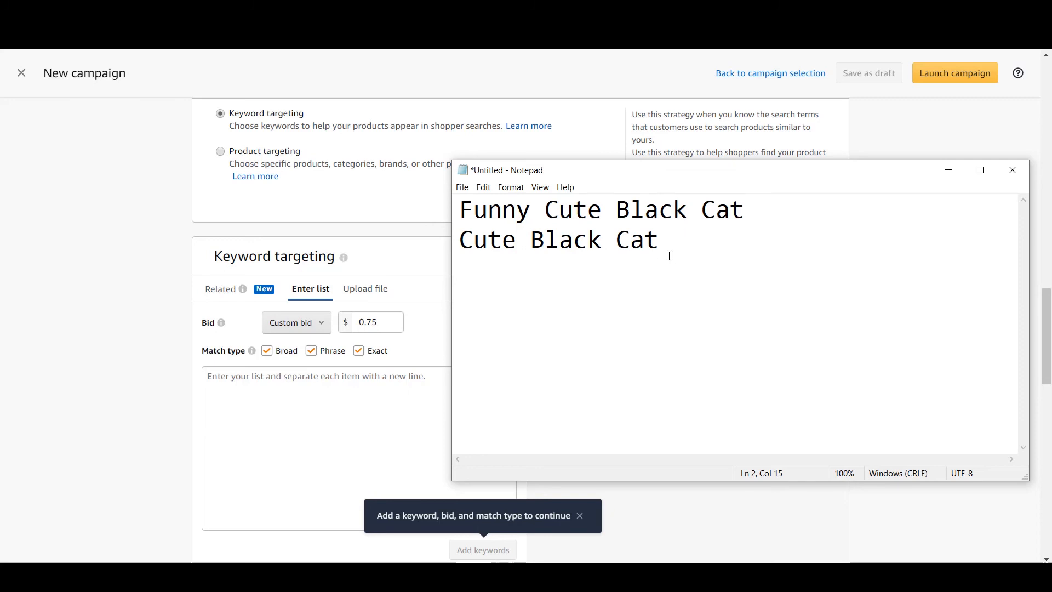
Add "Cute Black Cat Shirt" as the third sample keyword, reusing the copied phrase
key("Return")
key("ctrl+v")
type("Shi")
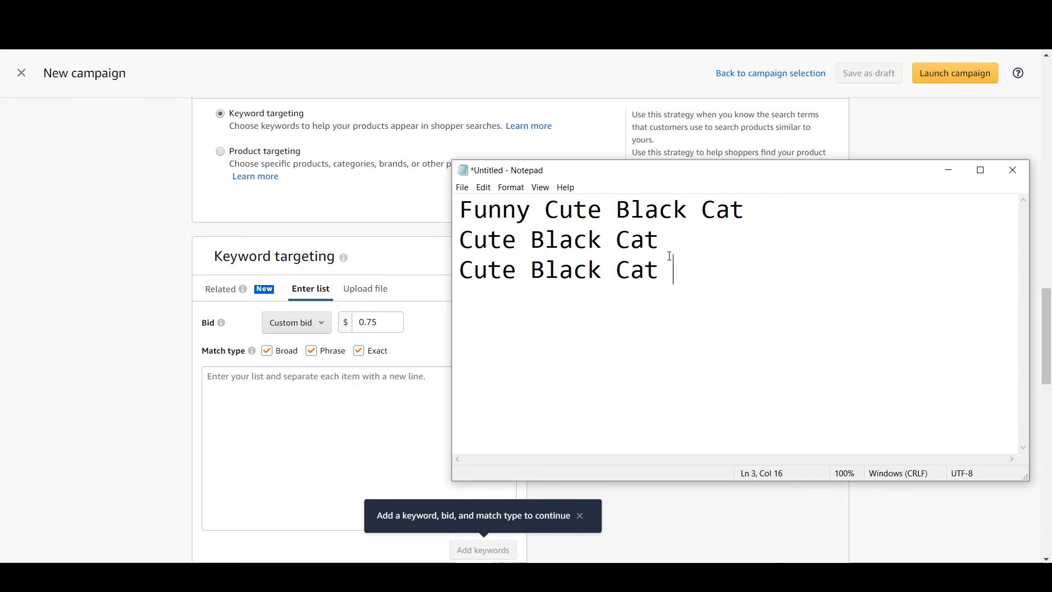
type("rt")
Write "Cute Black Cat T shirt" as the fourth sample keyword
key("Return")
type("Cute")
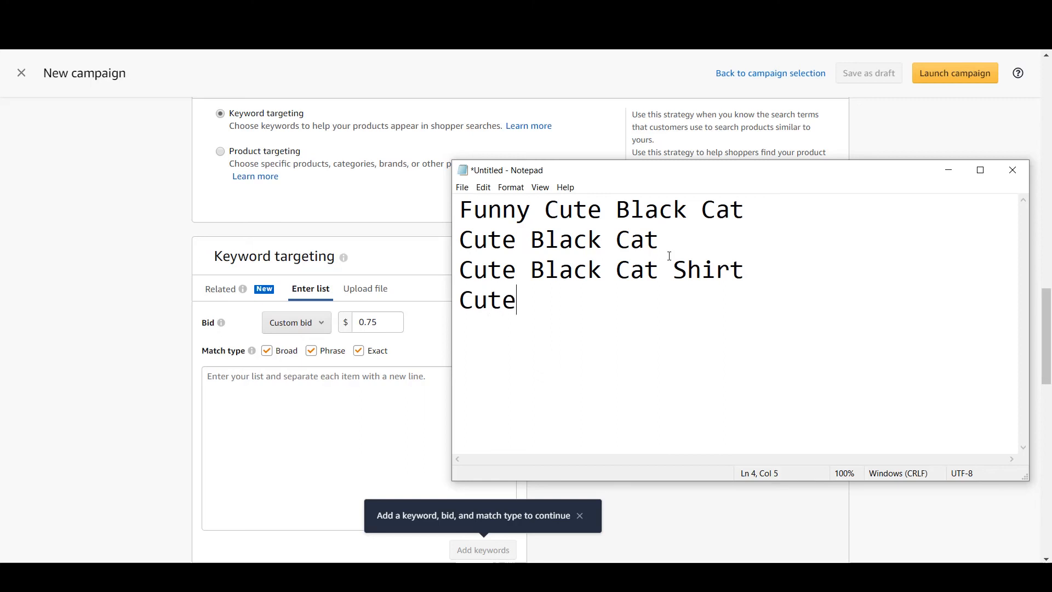
type(" Blact")
key("BackSpace")
type("k Cat ")
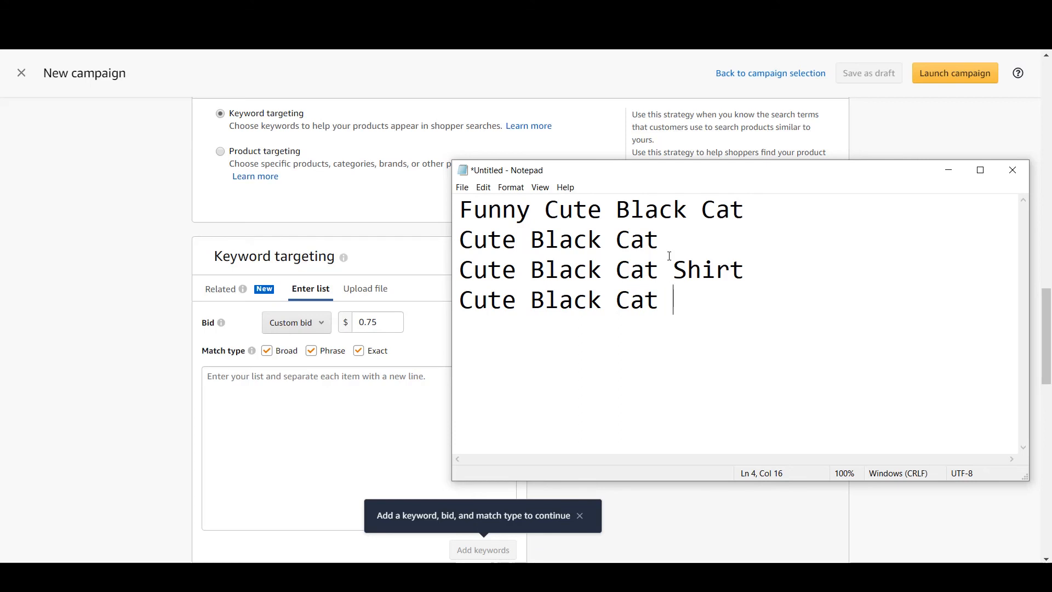
type("T shirt")
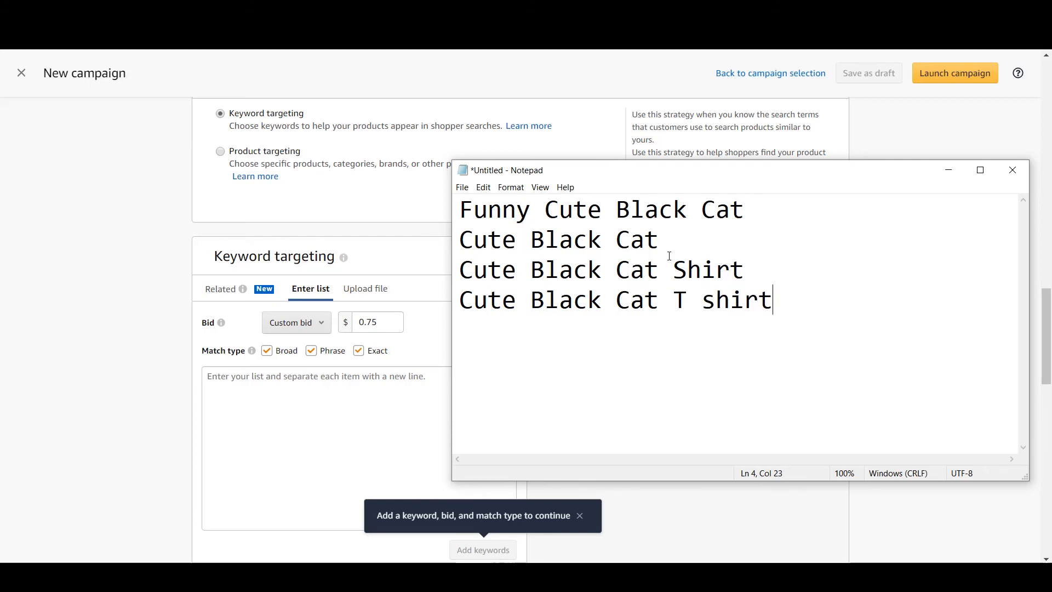
Try a hyphen between "T" and "shirt" in the fourth keyword, and join the word as "Tshirt"
left_click(683, 301)
key("shift+Right")
type("-")
double_click(687, 305)
key("BackSpace")
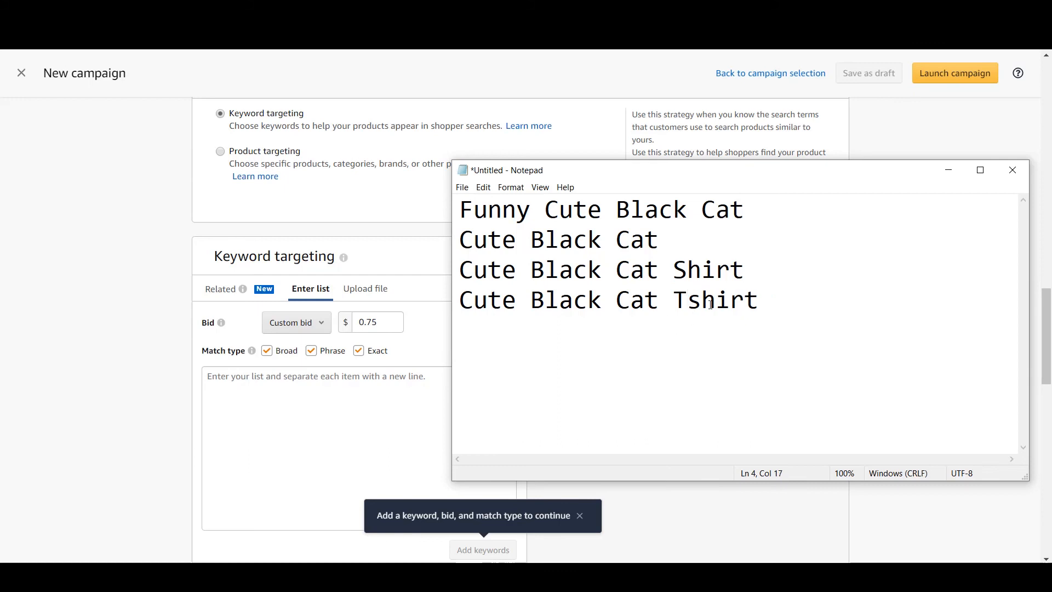